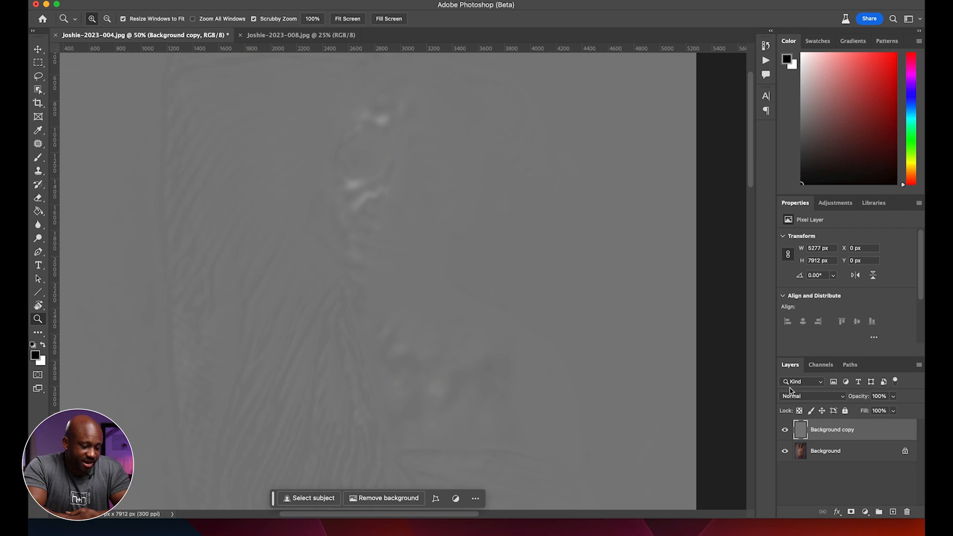
- Set the Background copy layer's blend mode to Soft Light and compare the portrait with that layer hidden and shown
left_click(818, 396)
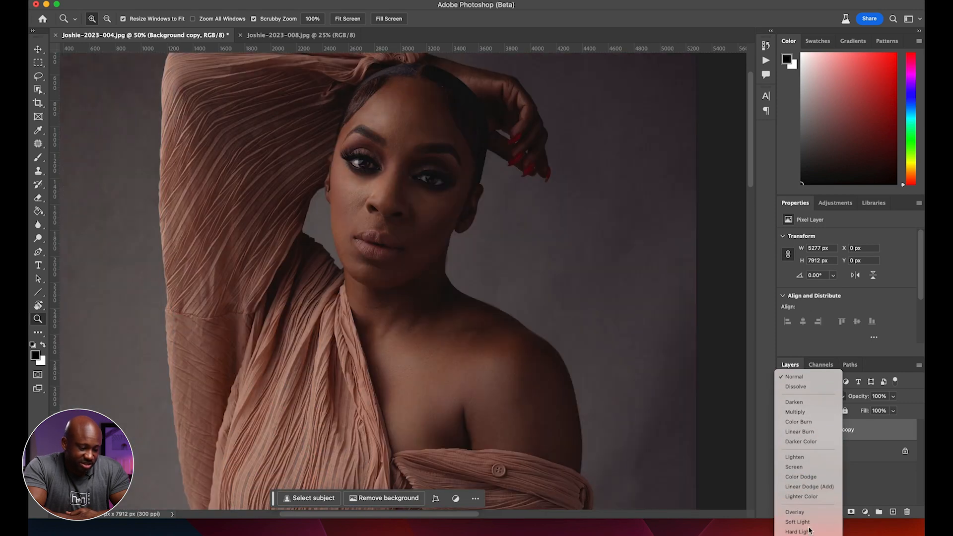
left_click(809, 522)
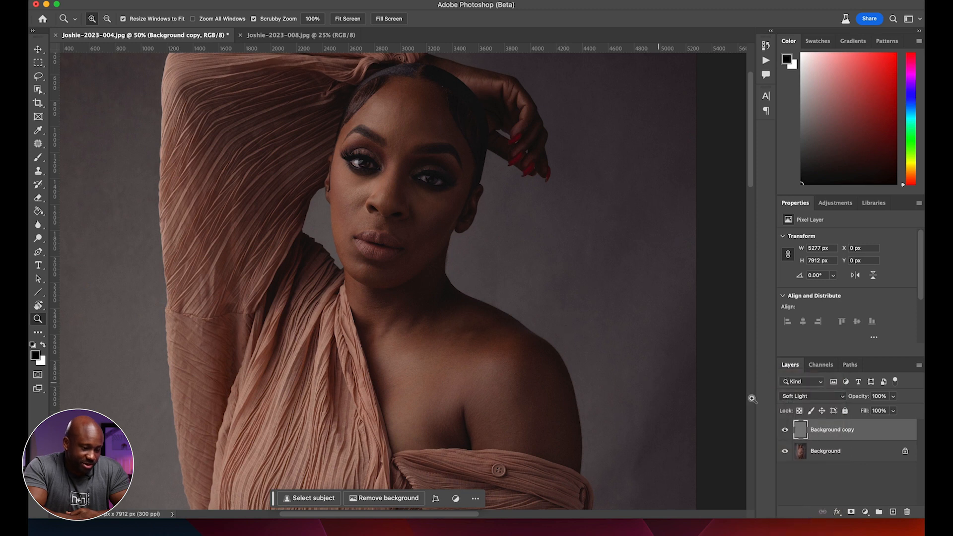
left_click(785, 430)
left_click(785, 430)
left_click(785, 430)
left_click(785, 430)
left_click(785, 430)
left_click(785, 429)
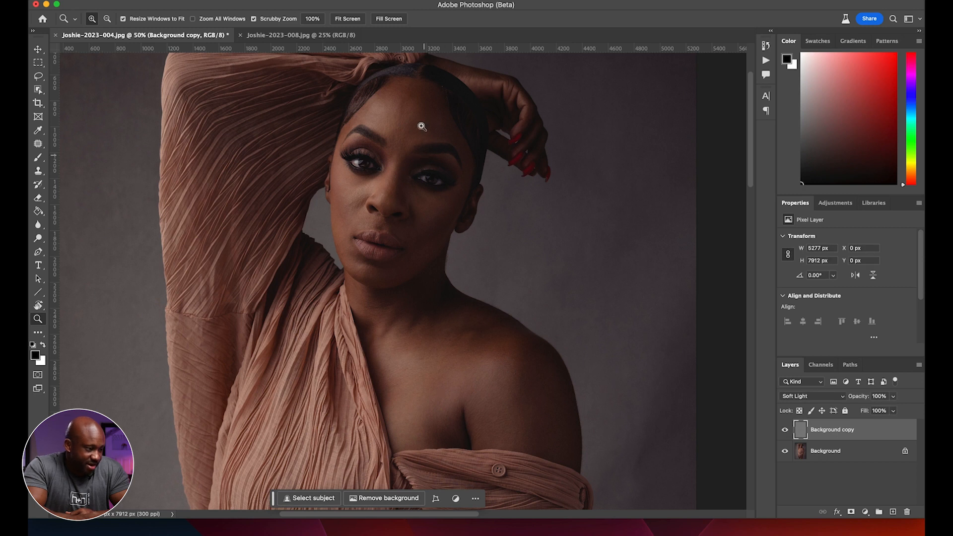
- Examine the face, including at 66.7% zoom, with the Background copy layer hidden and shown
left_click(785, 430)
left_click(785, 430)
left_click(785, 430)
left_click(785, 429)
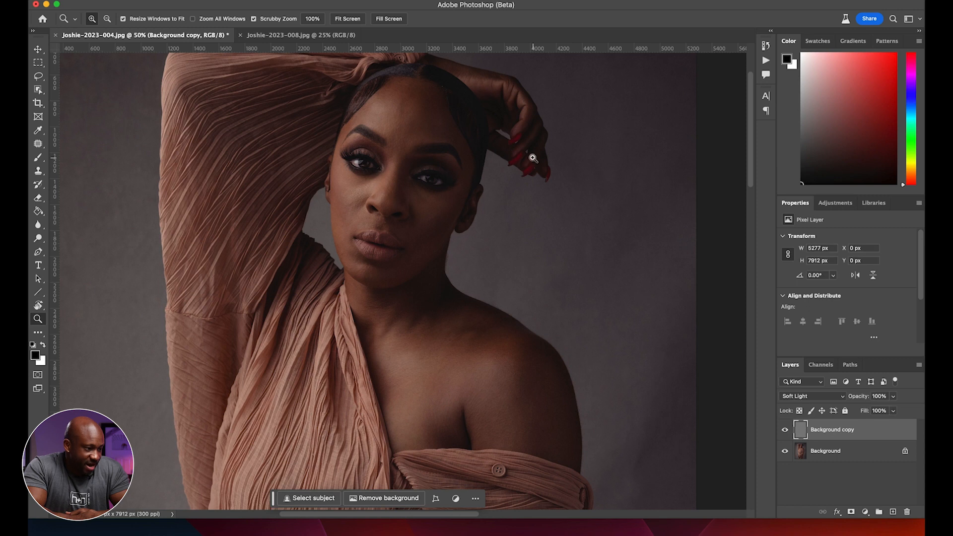
left_click(446, 108)
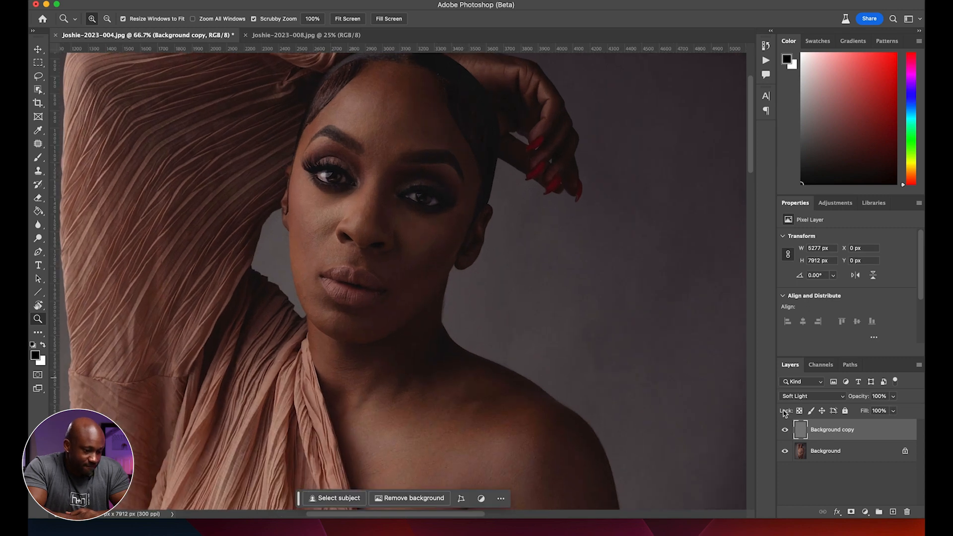
left_click(785, 430)
left_click(785, 430)
left_click(785, 430)
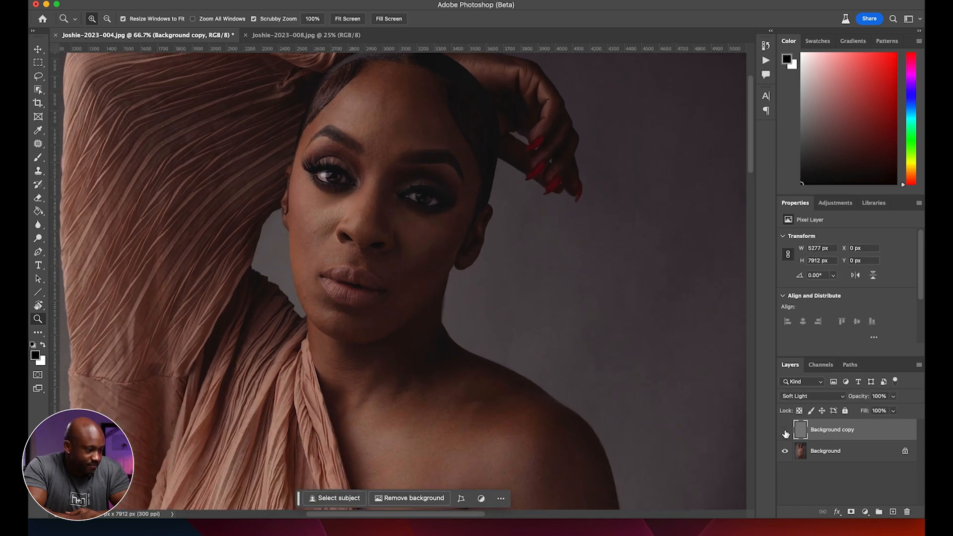
- Compare the full figure and the upper body with the Background copy layer hidden and shown
left_click(372, 357, "alt")
left_click(372, 357, "alt")
left_click(372, 356, "alt")
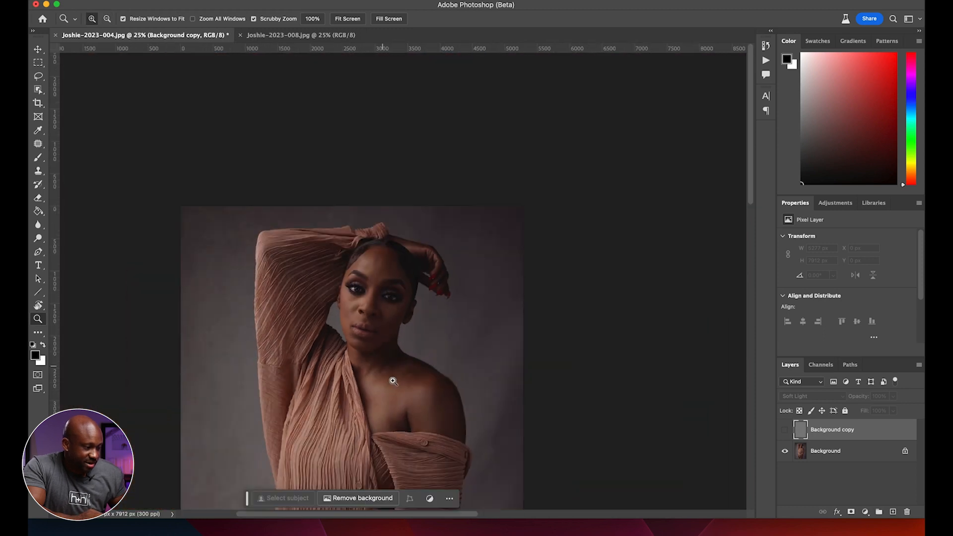
scroll(399, 396, "down", 6)
left_click(397, 367, "alt")
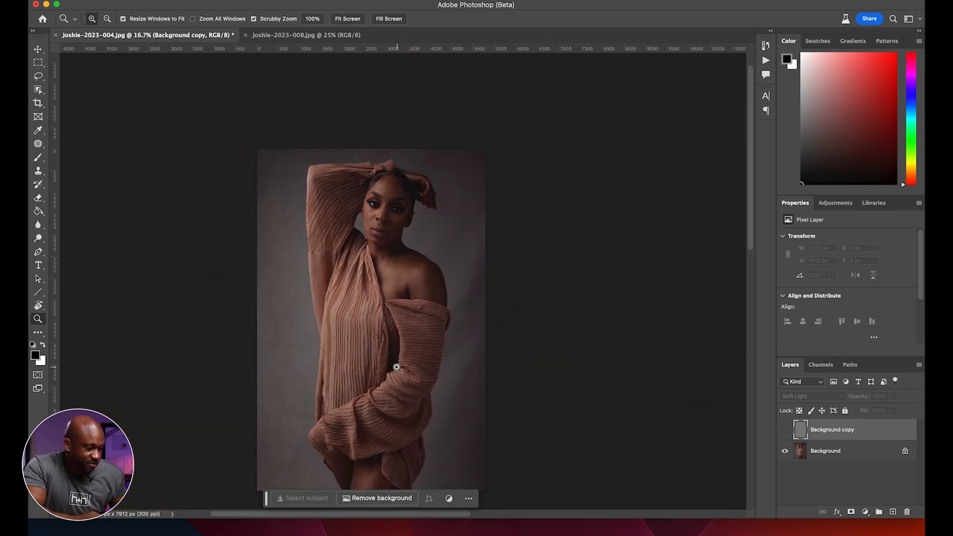
left_click_drag(413, 392, 413, 366)
left_click(784, 430)
left_click_drag(389, 213, 411, 221)
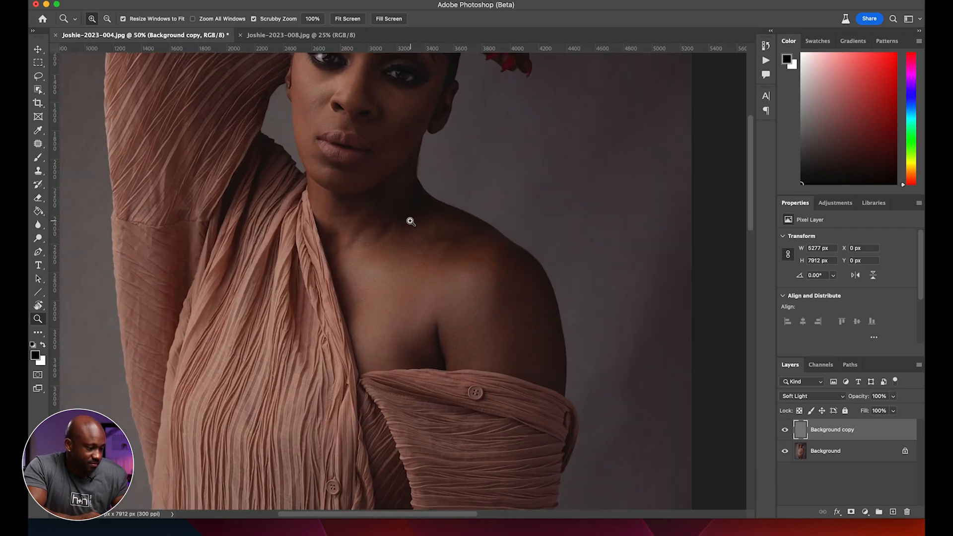
left_click(411, 221, "alt")
scroll(421, 236, "up", 5)
left_click_drag(415, 128, 379, 188)
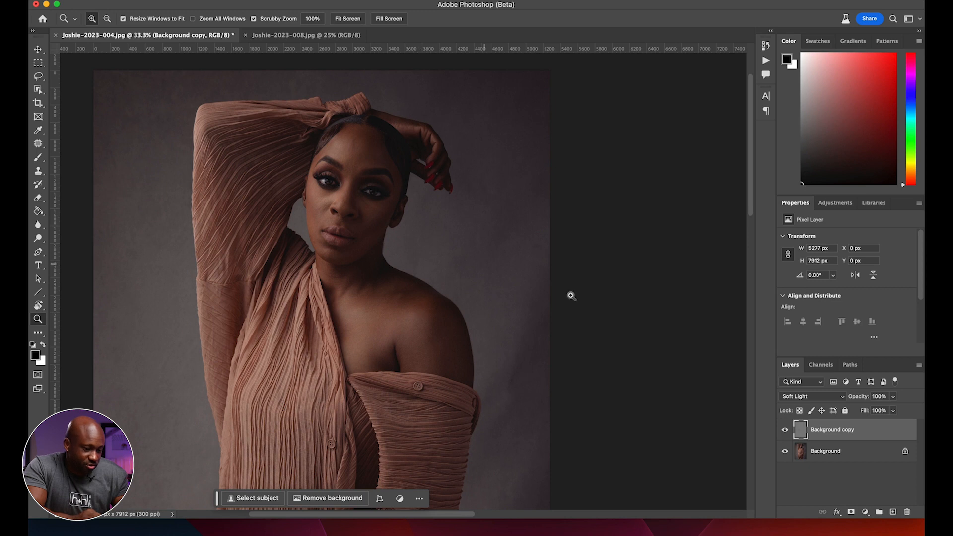
left_click(784, 430)
left_click(784, 429)
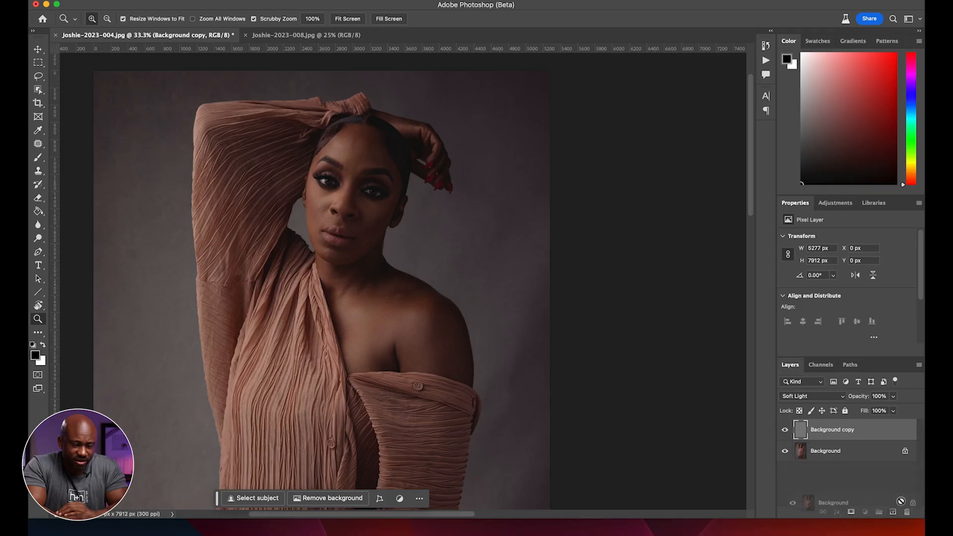
- Duplicate the Background layer and apply the Retouch4me Dodge Burn filter to the duplicate with Blend raised to its maximum
key("ctrl+j")
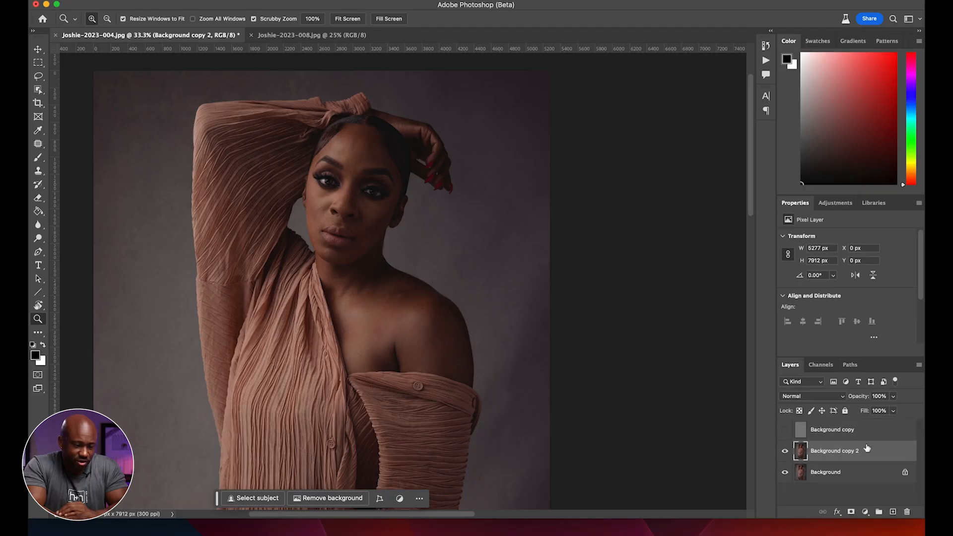
left_click(278, 1)
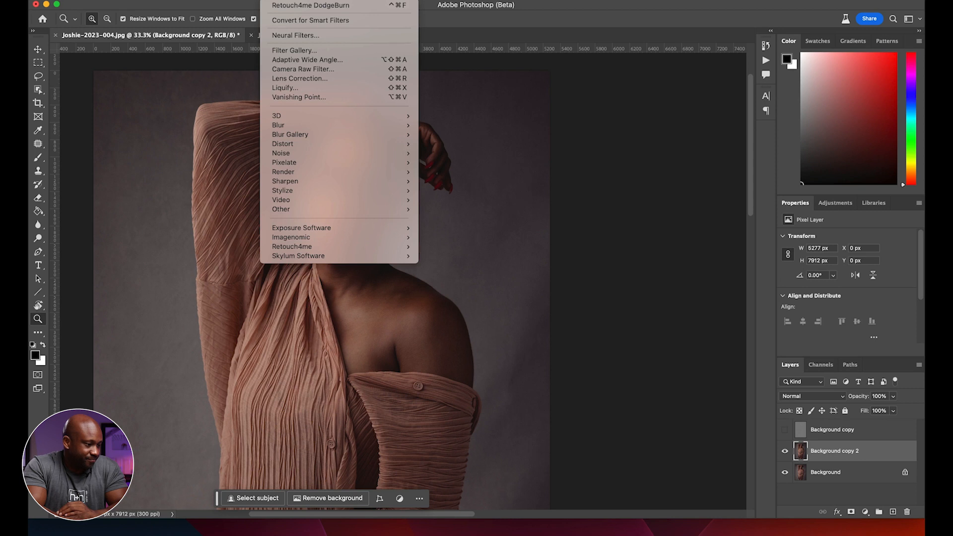
mouse_move(320, 246)
left_click(491, 247)
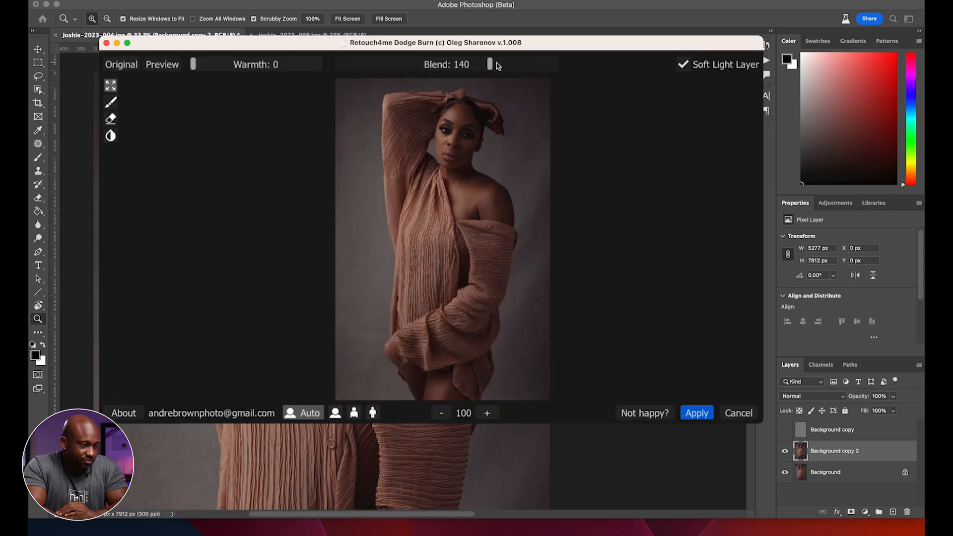
left_click_drag(498, 66, 604, 64)
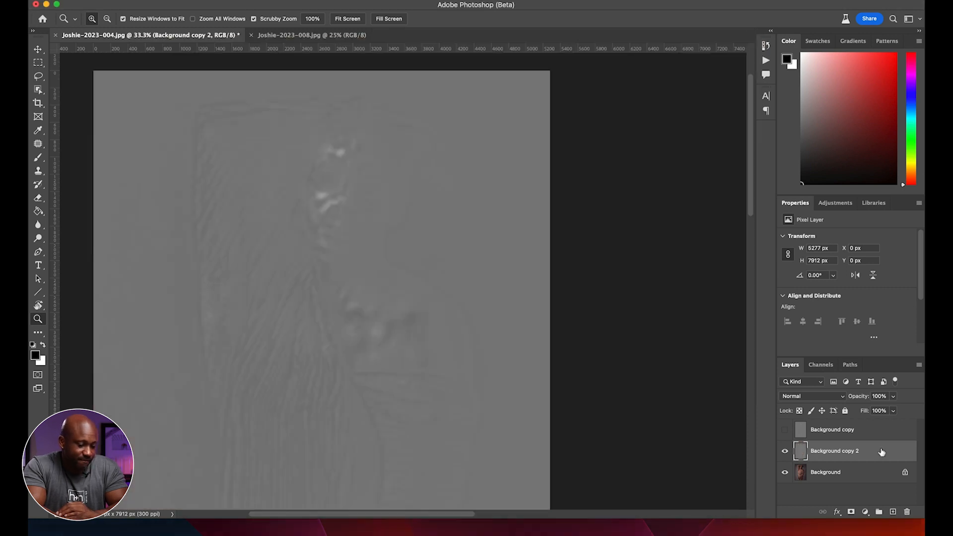
- Set the Background copy 2 layer's blend mode to Soft Light
left_click(823, 397)
mouse_move(814, 534)
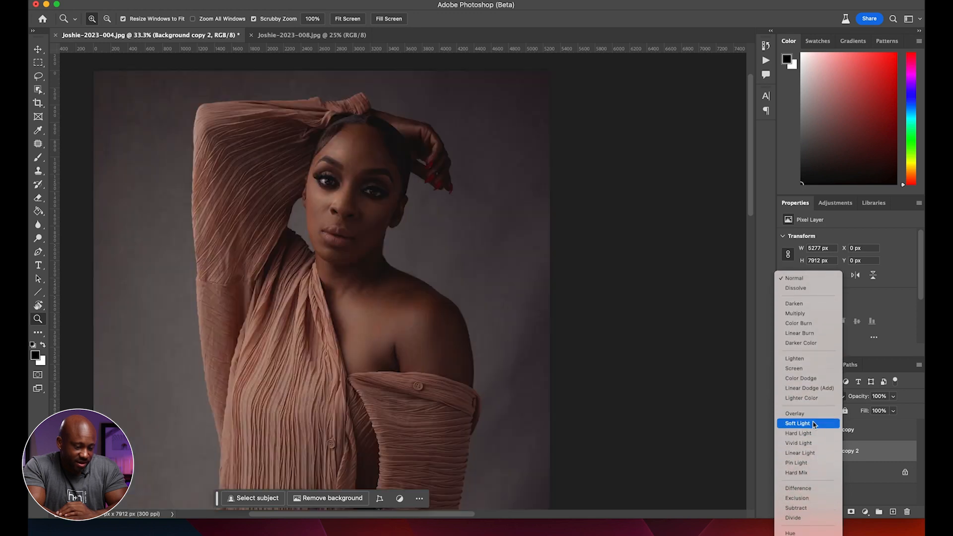
left_click(814, 425)
- Compare the skin shading on the portrait with the Background copy 2 layer hidden and shown
left_click(784, 452)
left_click(784, 453)
left_click(784, 452)
left_click(784, 452)
left_click(784, 453)
left_click(784, 453)
left_click(784, 453)
left_click(784, 452)
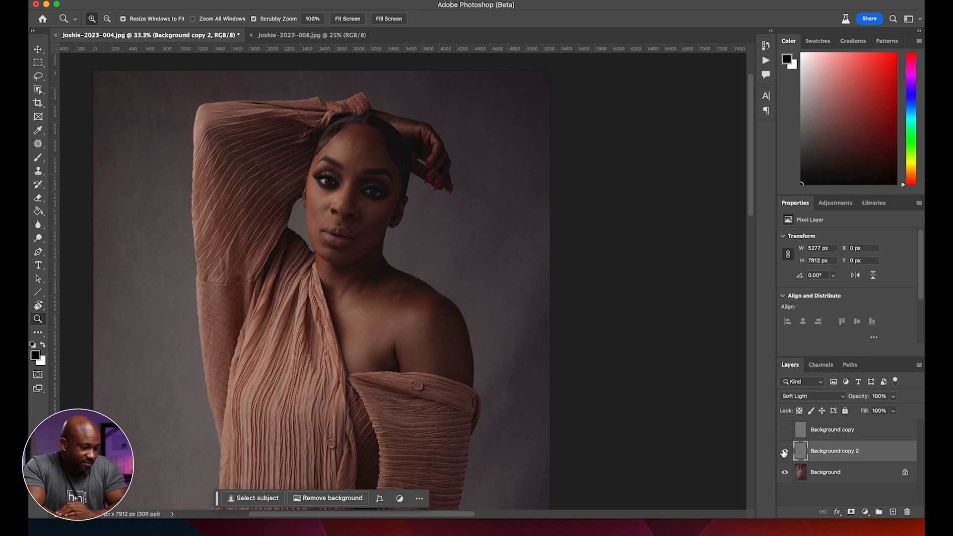
left_click(784, 452)
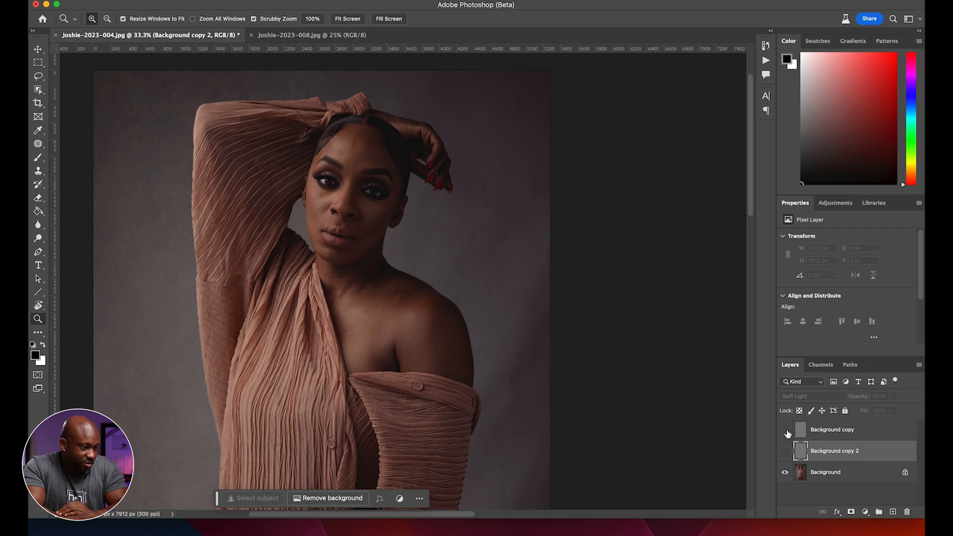
- Show the dodge-and-burn layers and organize them above the Background into two groups named 140 and 200
left_click(784, 451)
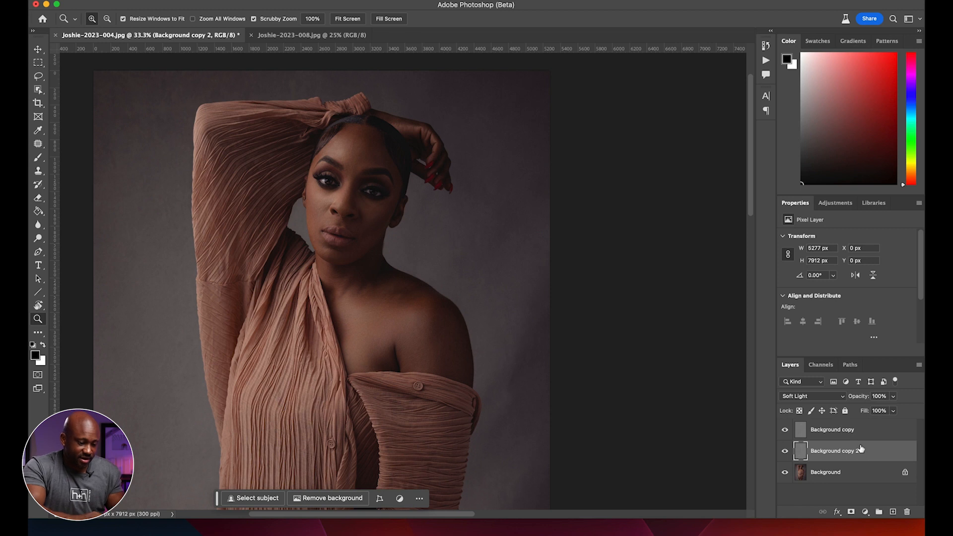
left_click(885, 475)
left_click(853, 478)
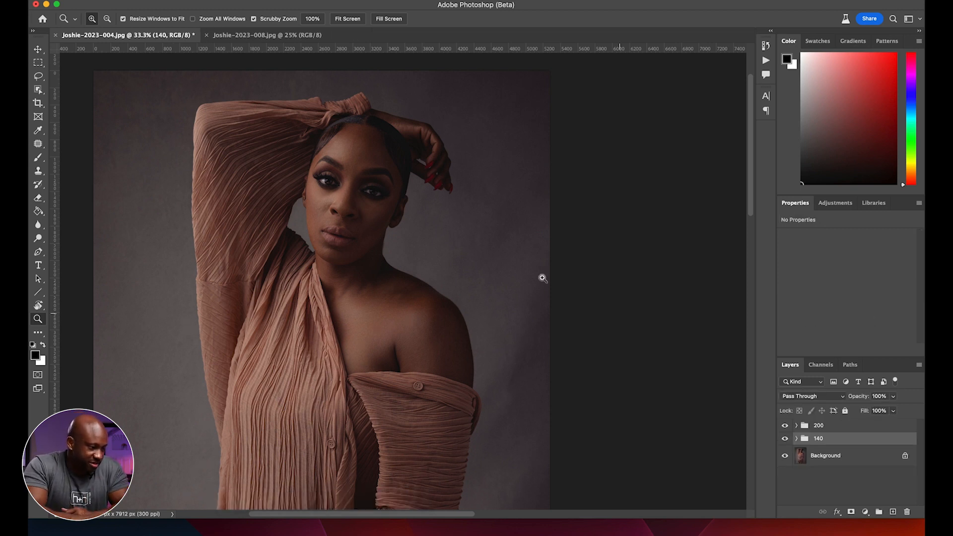
- Examine the face and bare shoulder at 100% and the wider figure with the 200 group hidden and shown
scroll(490, 271, "left", 3)
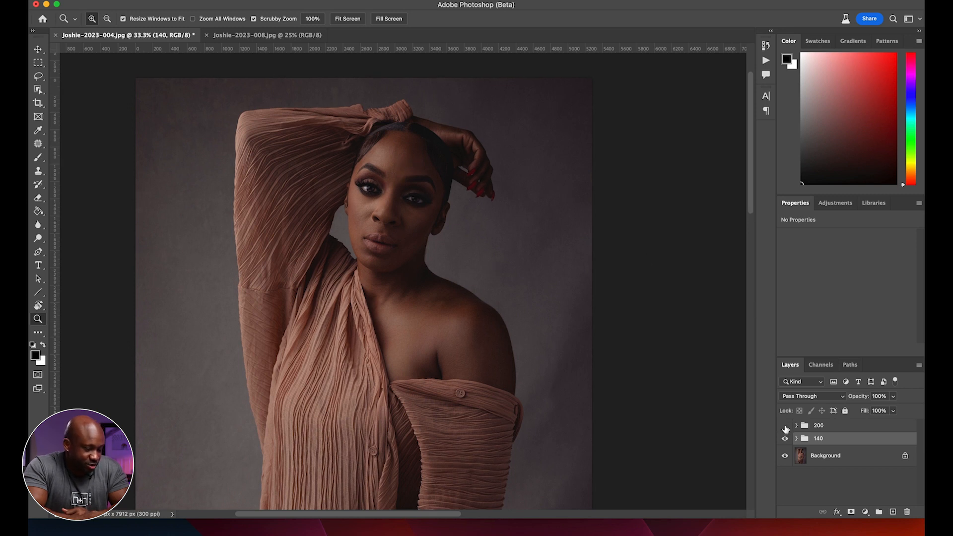
left_click(785, 426)
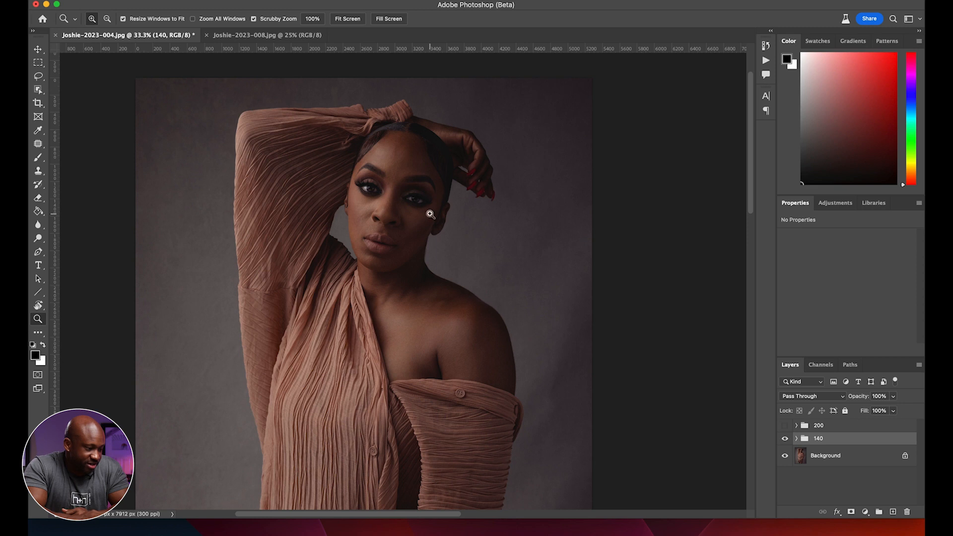
left_click_drag(325, 143, 629, 334)
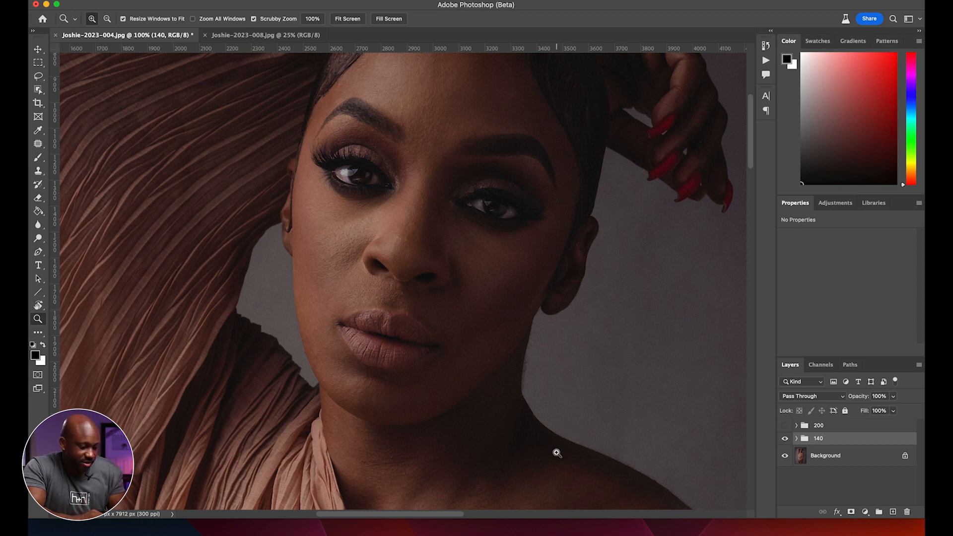
left_click_drag(558, 451, 508, 171)
scroll(499, 328, "up", 5)
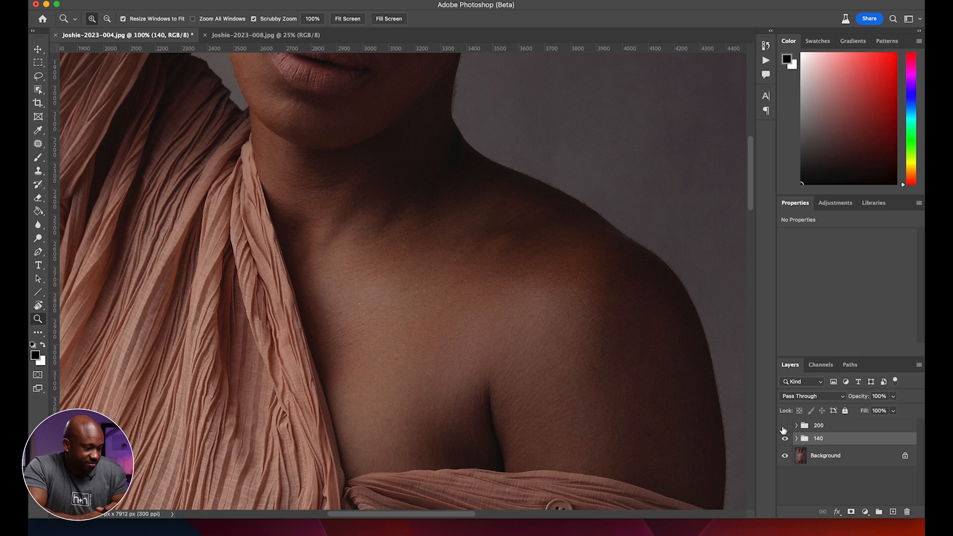
left_click(566, 299, "alt")
left_click(569, 302, "alt")
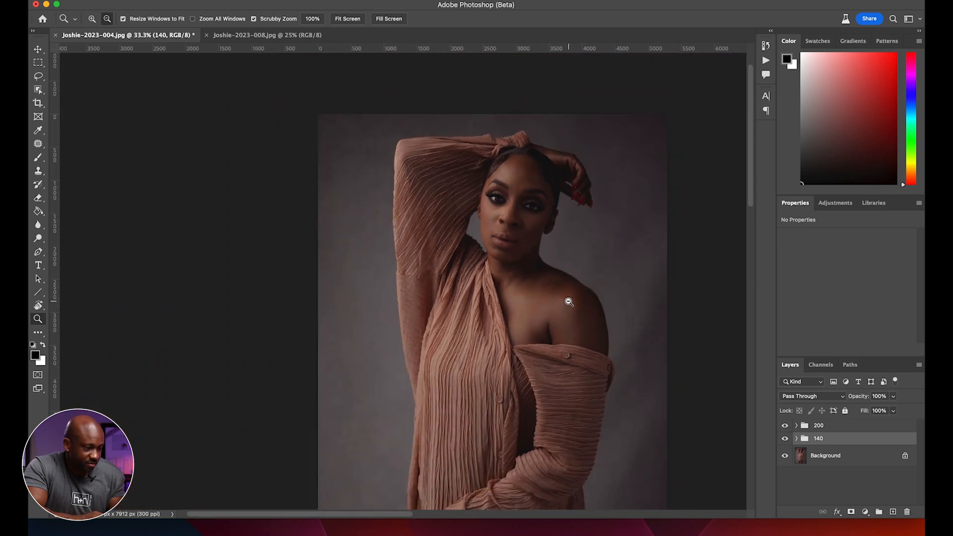
left_click(584, 313, "alt")
left_click(585, 318, "alt")
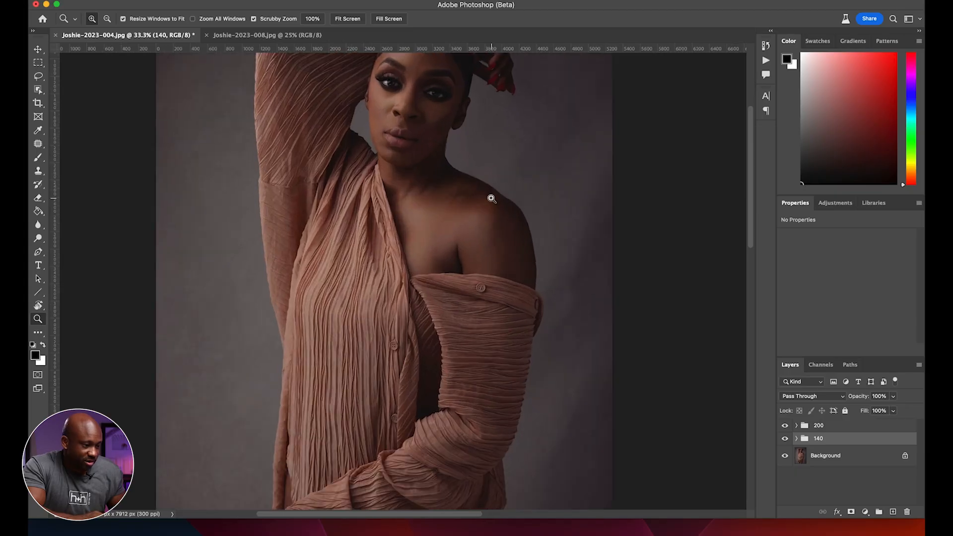
left_click_drag(419, 128, 388, 170)
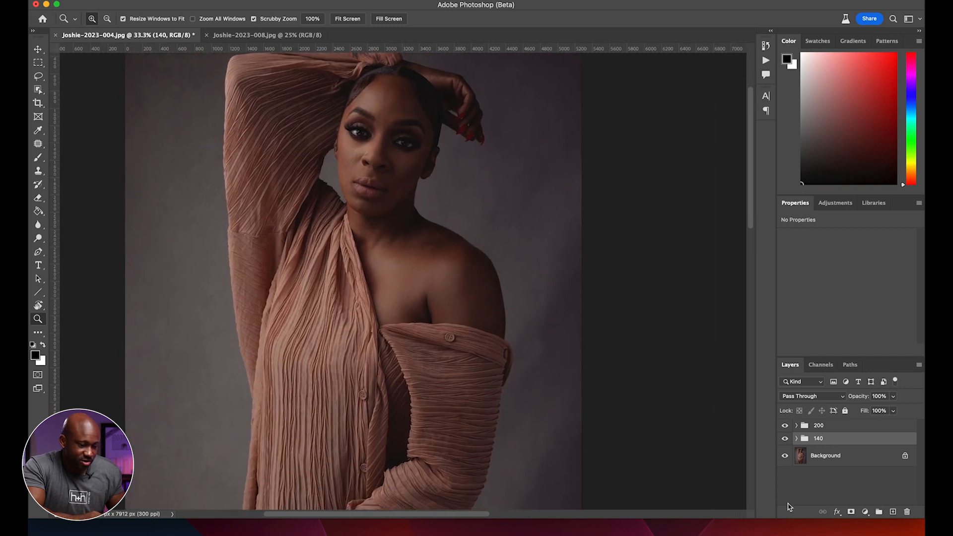
- Compare the Background layer alone with the retouched portrait that includes the 140 and 200 groups
left_click(785, 456, "alt")
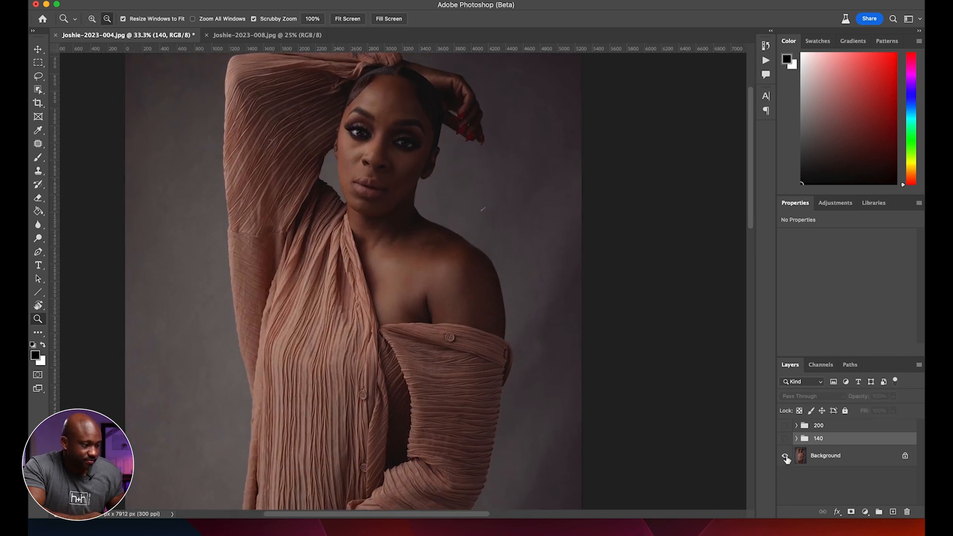
left_click(785, 457, "alt")
left_click(785, 457, "alt")
left_click(785, 457, "alt")
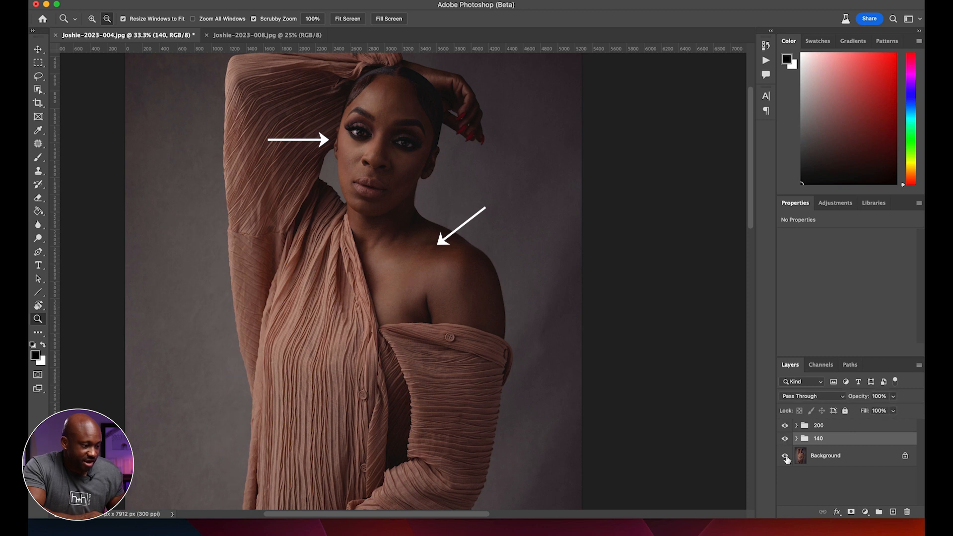
left_click(785, 457, "alt")
left_click(785, 457, "alt")
left_click(785, 457, "alt")
left_click(785, 457, "alt")
left_click(785, 457, "alt")
left_click(785, 457, "alt")
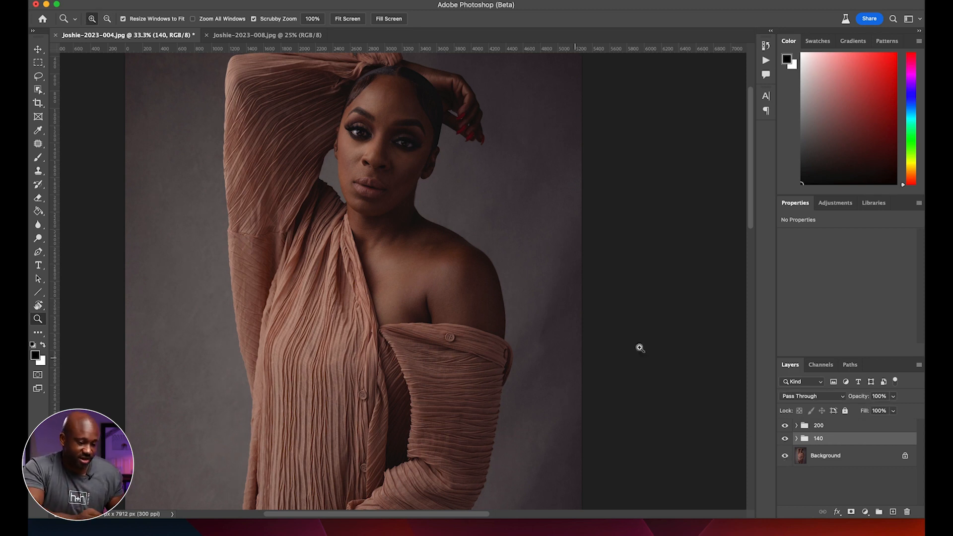
- Delete the 140 group and the 200 group with its two layers, keeping only the Background layer
left_click_drag(842, 441, 907, 511)
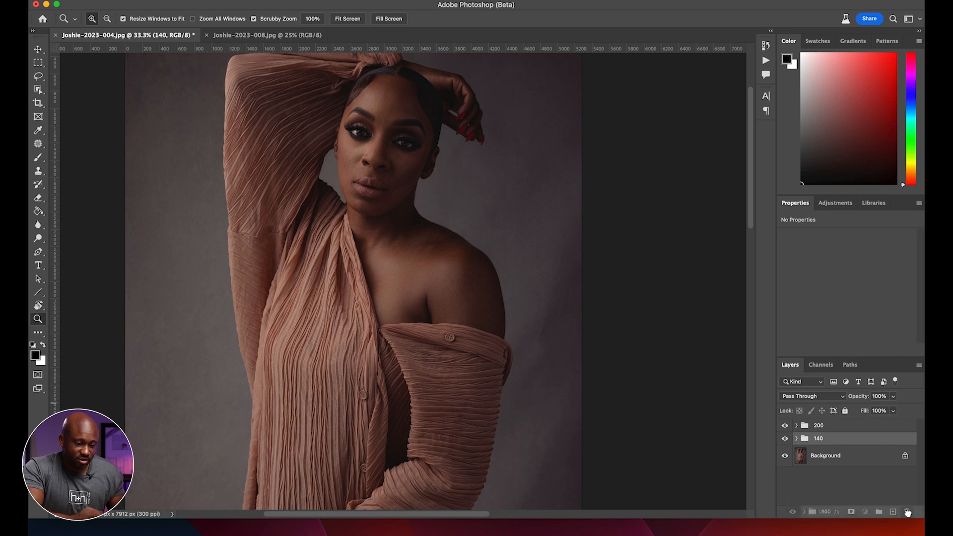
left_click(797, 426)
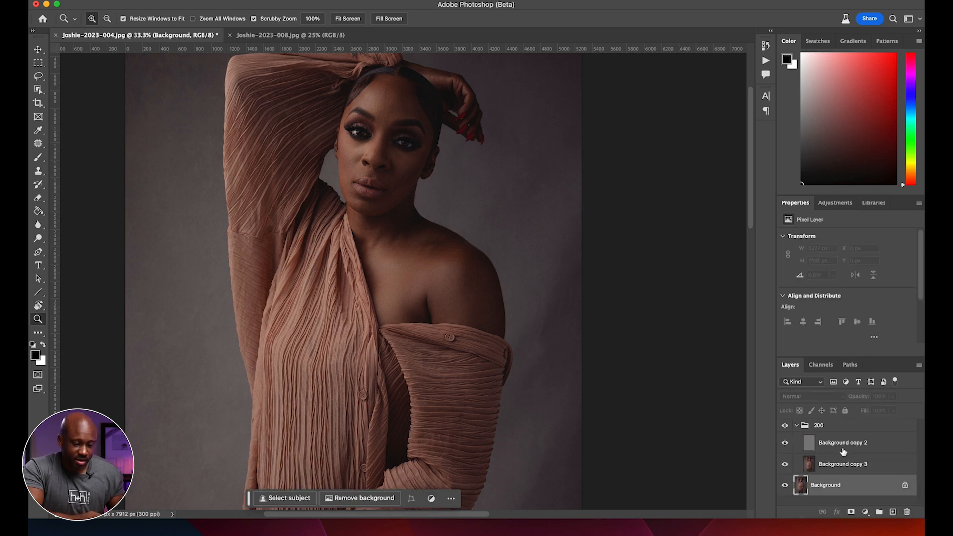
left_click(843, 447)
left_click(847, 464, "shift")
key("Delete")
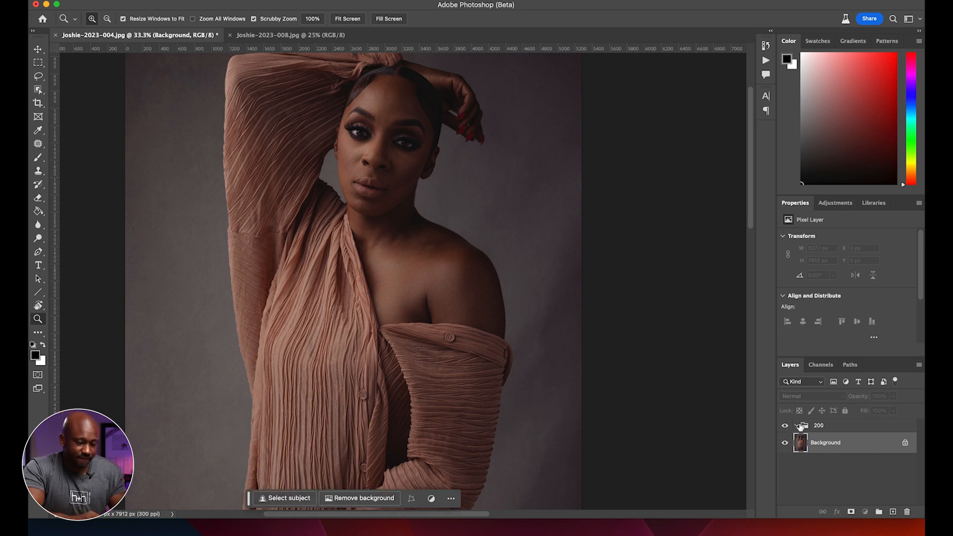
left_click_drag(818, 425, 910, 513)
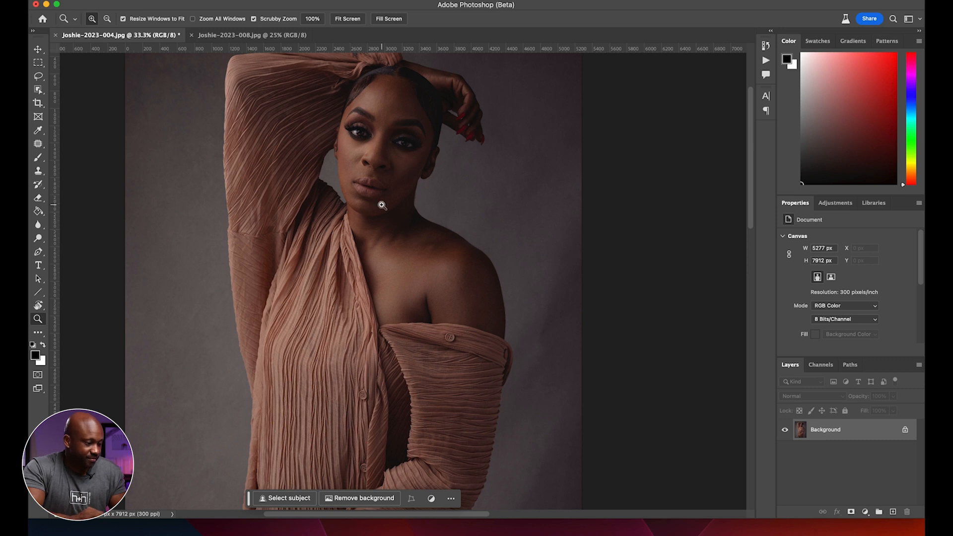
scroll(381, 205, "up", 2)
left_click(310, 1)
mouse_move(278, 1)
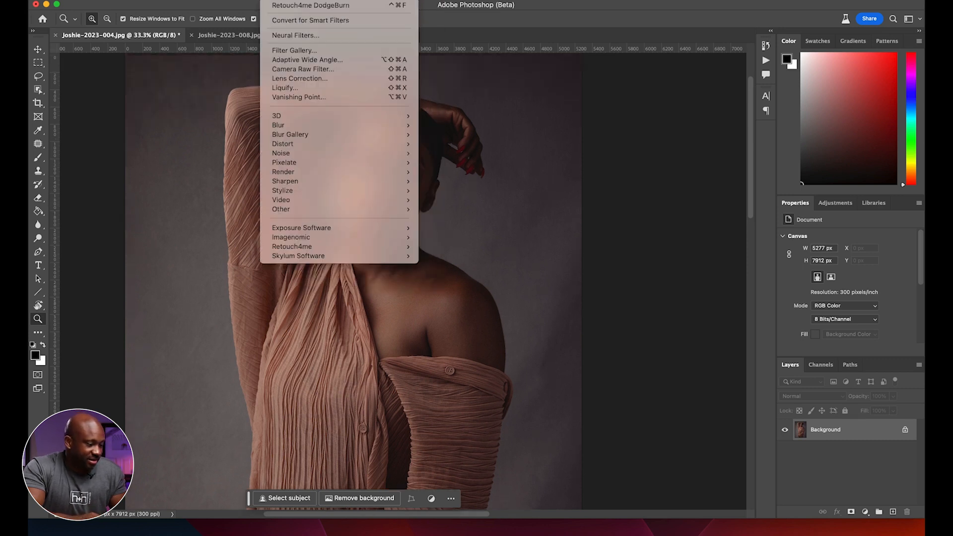
mouse_move(318, 246)
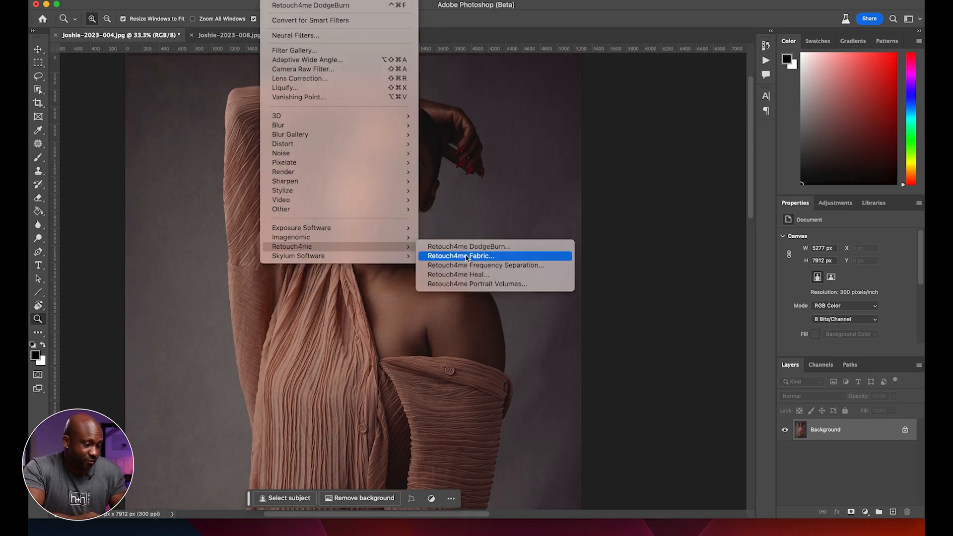
left_click(508, 284)
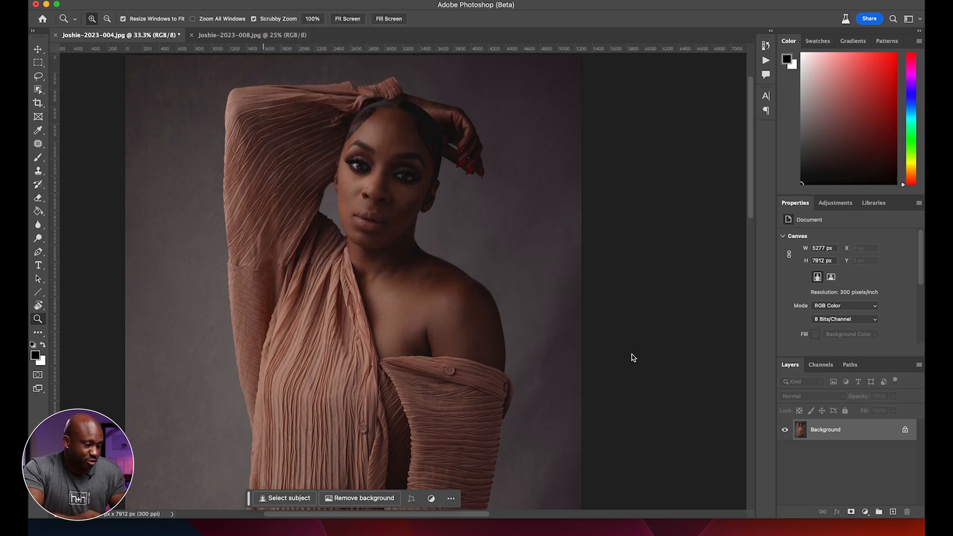
- Duplicate the Background layer and apply Retouch4me Portrait Volumes to the copy with Blend 100 and Soft Light Layer enabled
left_click_drag(883, 430, 892, 511)
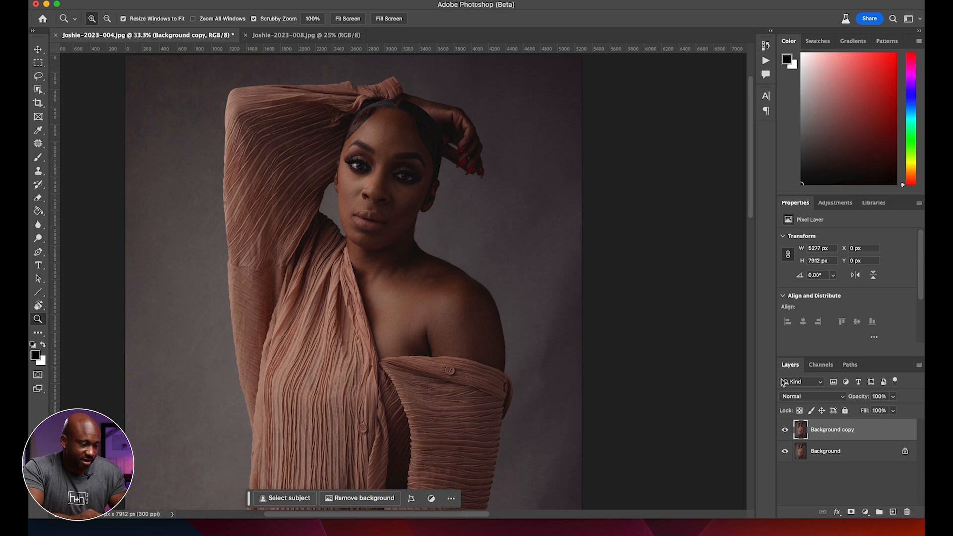
left_click(270, 0)
mouse_move(377, 246)
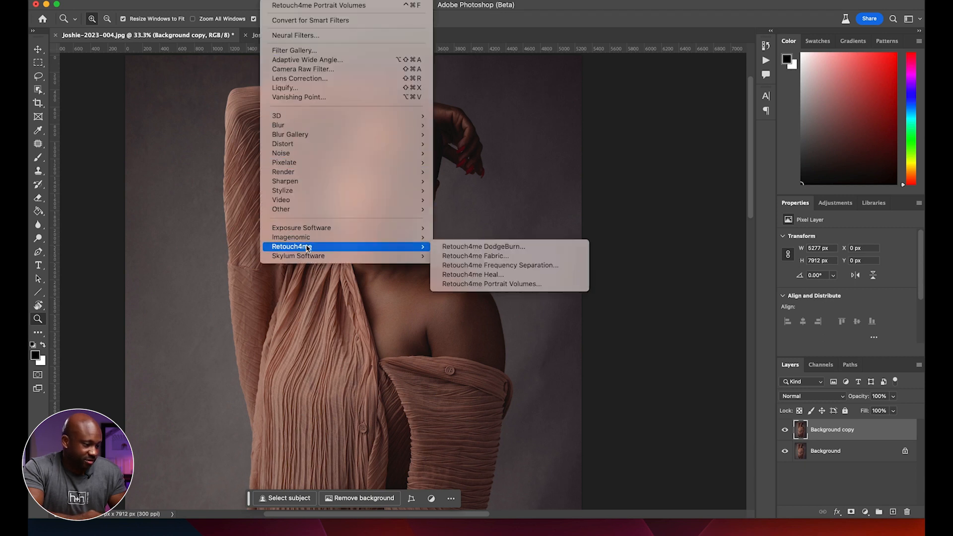
left_click(506, 284)
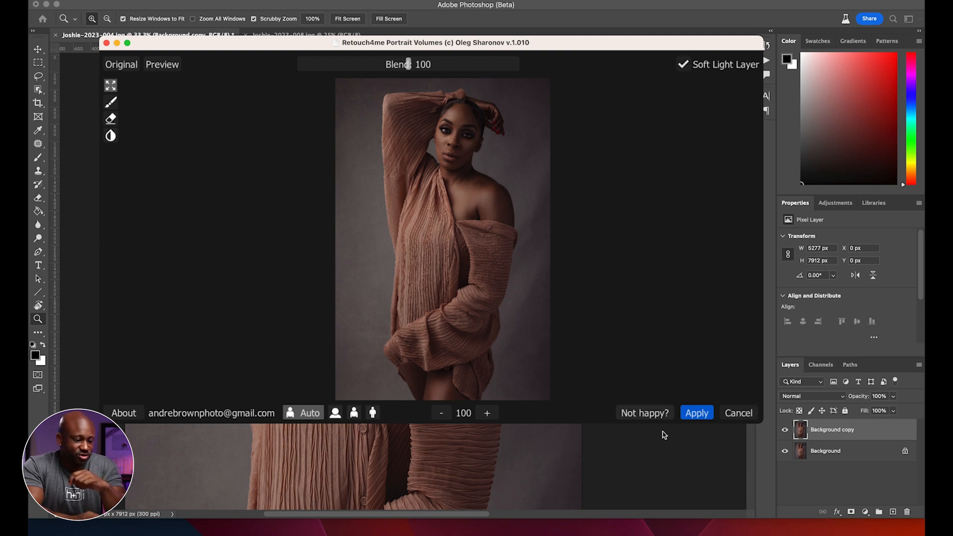
left_click(696, 413)
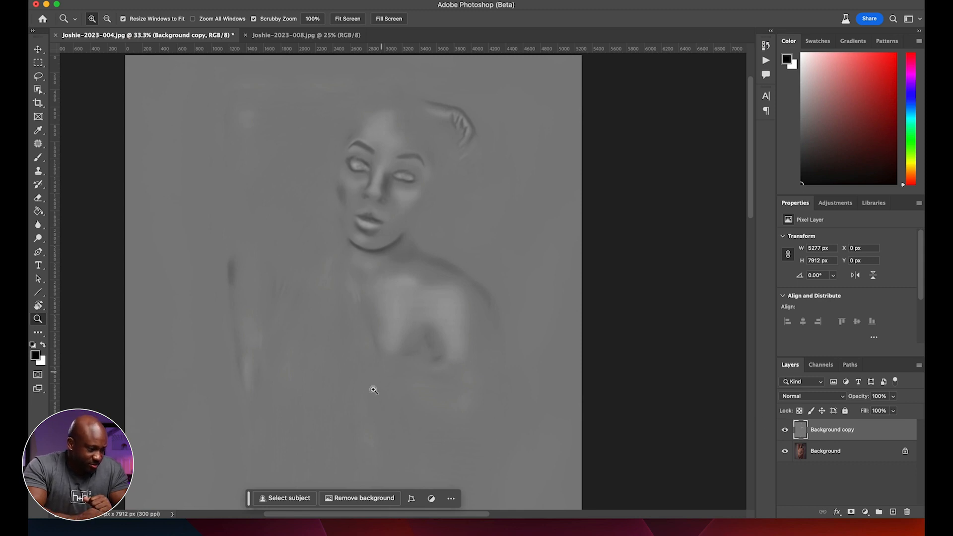
- Set the Background copy layer's blend mode to Soft Light and compare the portrait with that layer hidden and shown
scroll(374, 390, "down", 2)
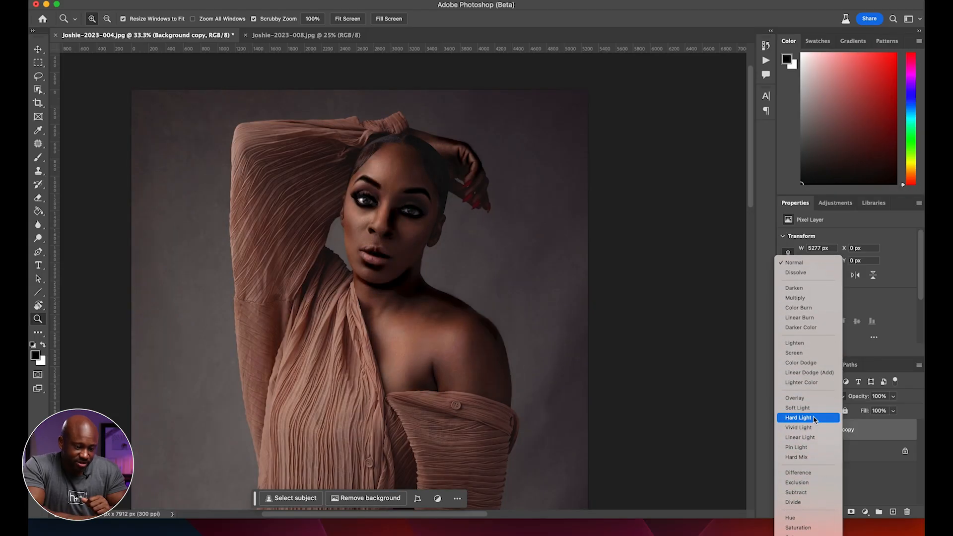
left_click(809, 408)
left_click(784, 430)
left_click(784, 430)
left_click(784, 430)
left_click(784, 430)
left_click(784, 430)
left_click(784, 431)
left_click(784, 431)
left_click(784, 430)
left_click(784, 431)
left_click(784, 430)
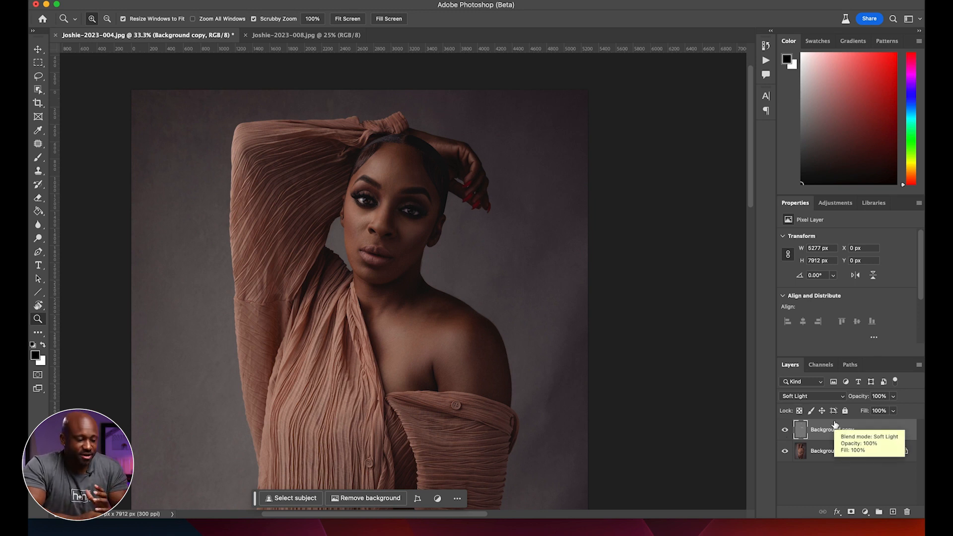
- Lower the Background copy layer's opacity to 35% and compare the face and figure with the layer hidden and shown
left_click(895, 395)
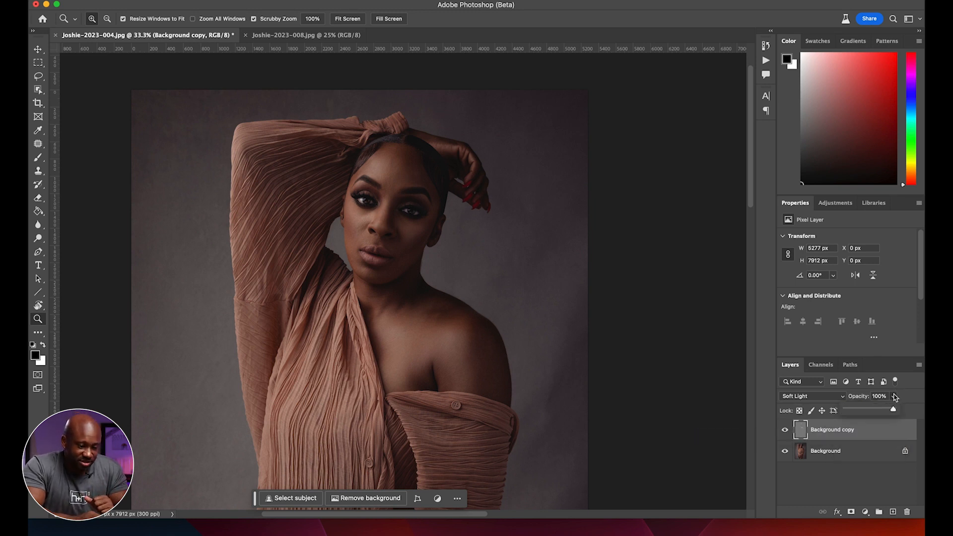
left_click_drag(895, 409, 867, 416)
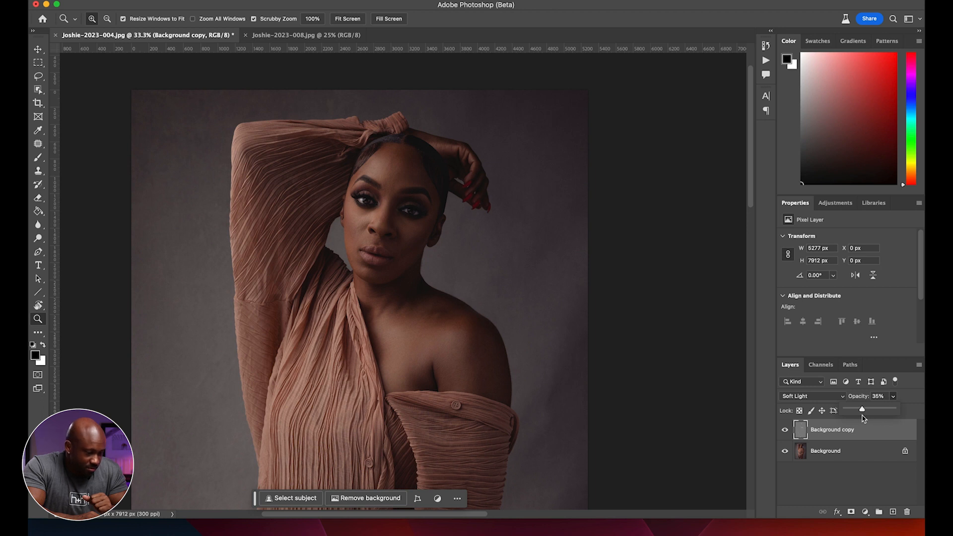
left_click(391, 203)
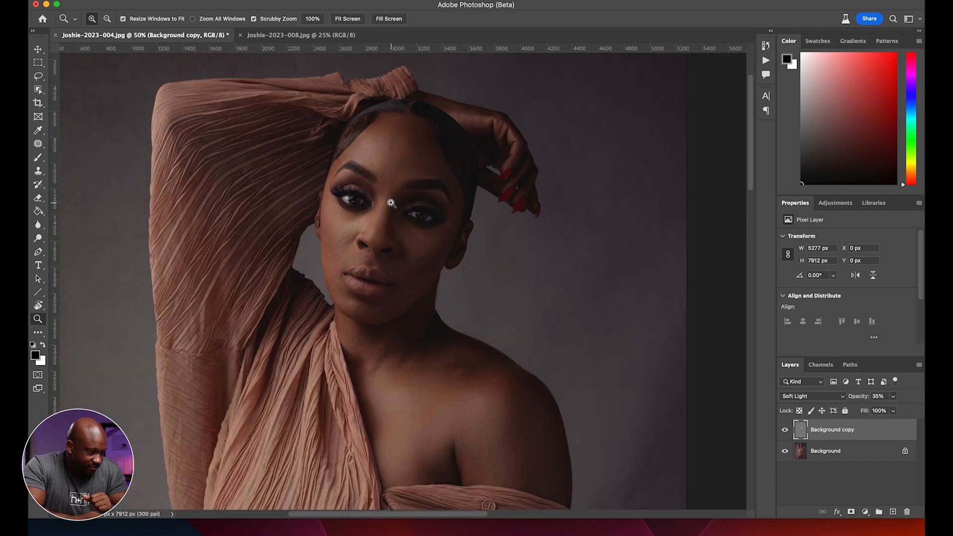
left_click(391, 203)
left_click(785, 432)
left_click(785, 430)
left_click(785, 431)
left_click(785, 431)
left_click(472, 322, "alt")
left_click(469, 318, "alt")
left_click(466, 312, "alt")
scroll(469, 313, "down", 10)
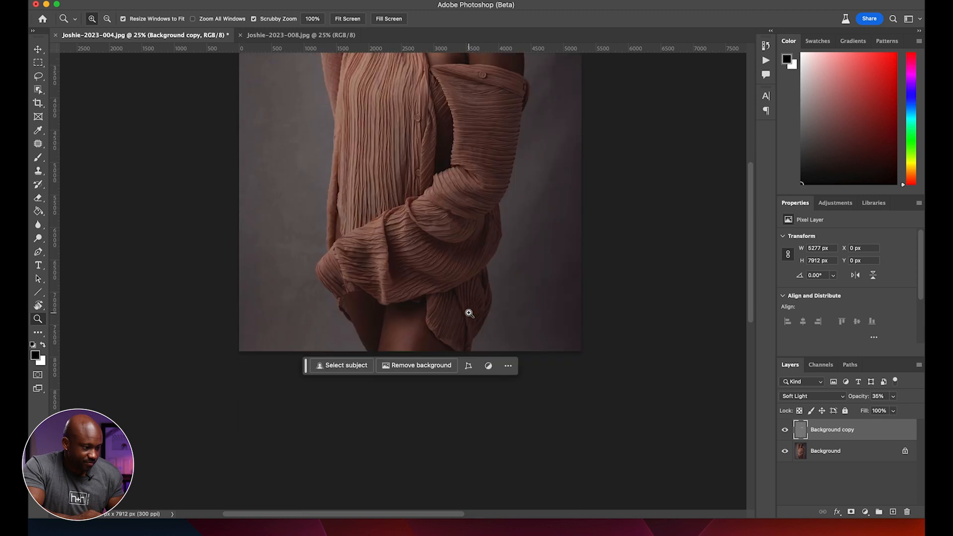
scroll(469, 313, "up", 10)
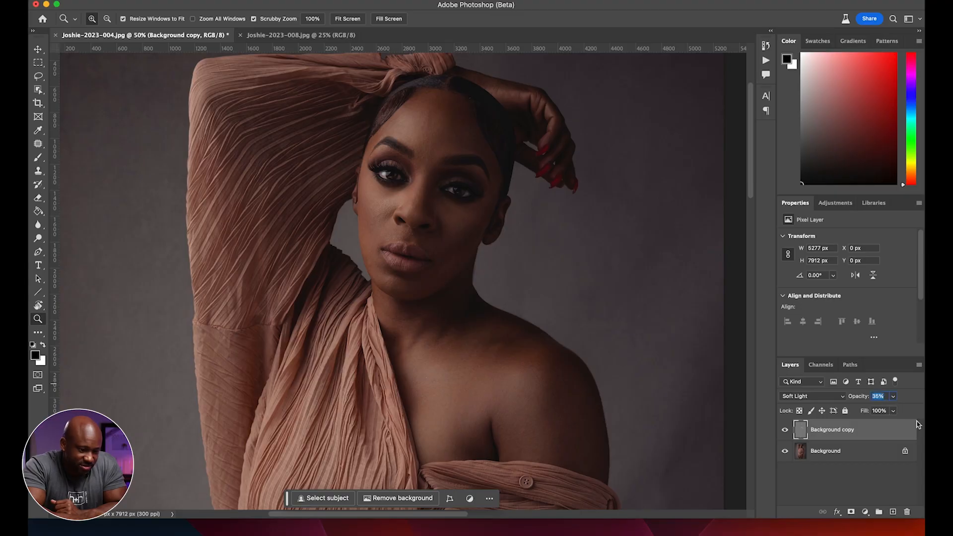
- Set the Background copy layer's opacity to 30%, deselect the layer and check its effect on the portrait
type("30")
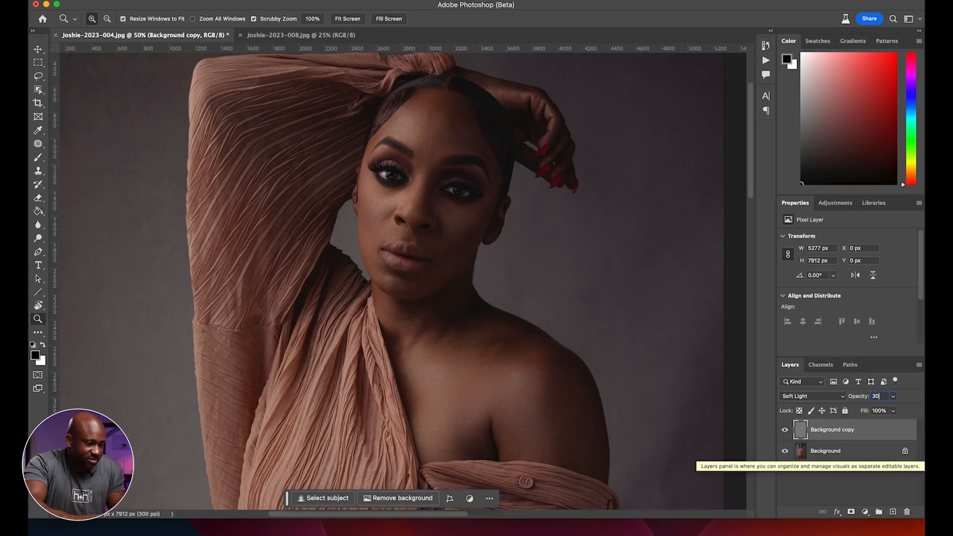
left_click(846, 486)
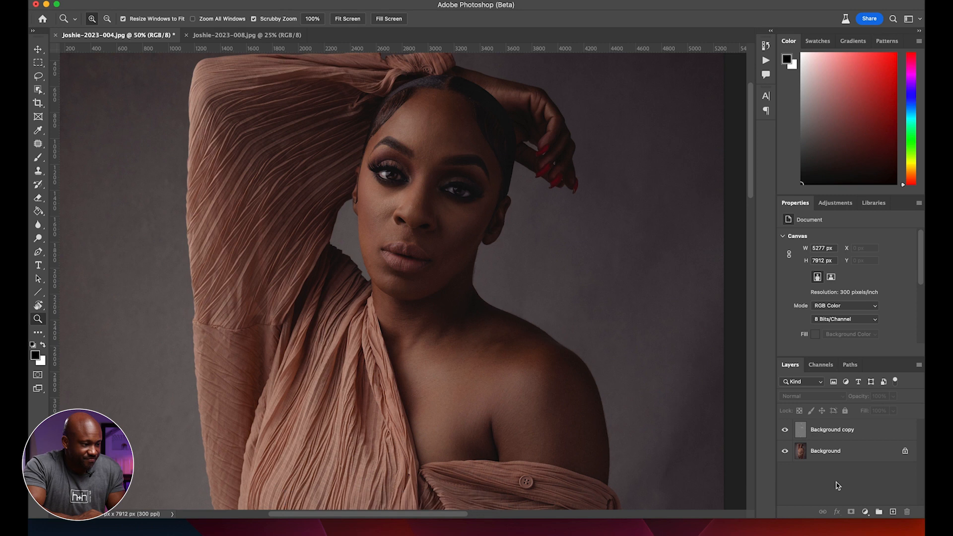
left_click(785, 431)
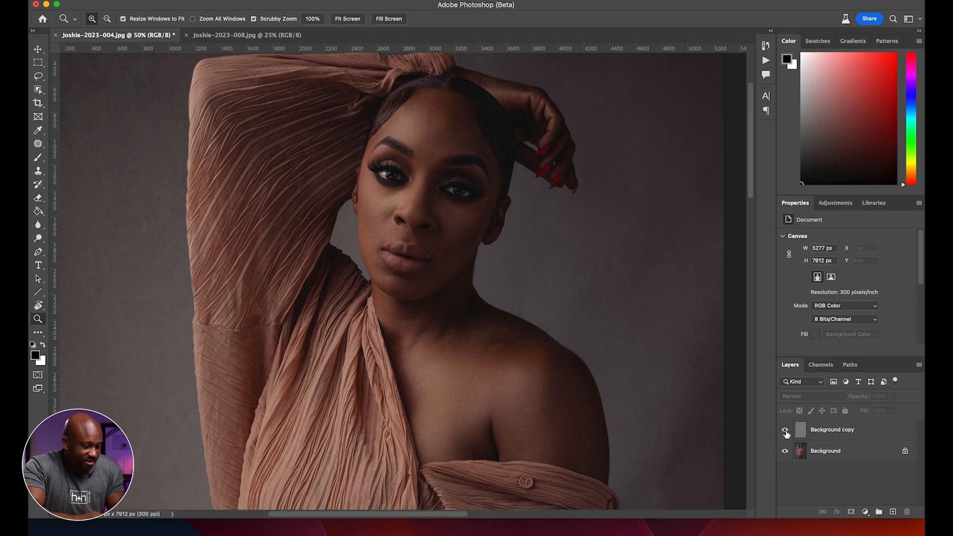
- Examine the retouched face, eyes and skin texture up close at up to 200%, along with the full figure
left_click_drag(454, 145, 454, 146)
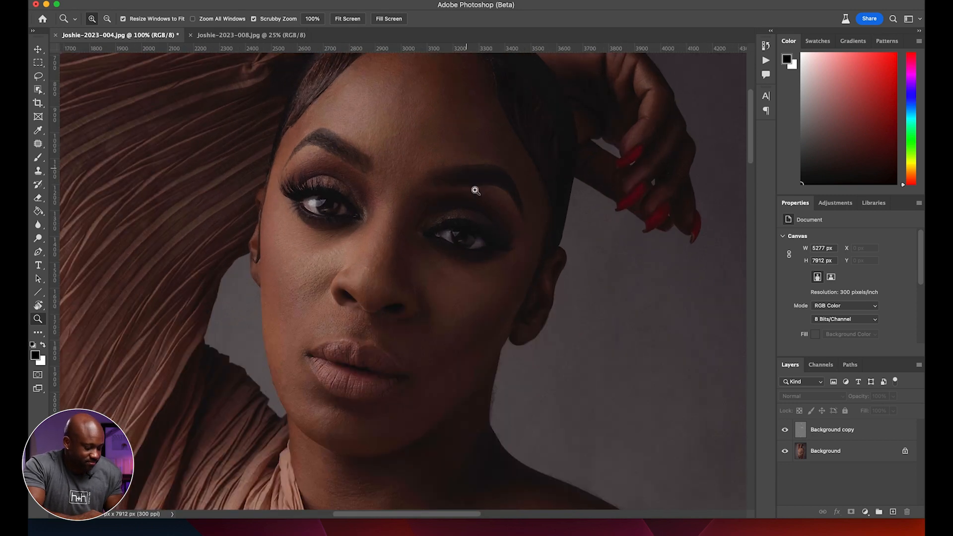
left_click(484, 177, "alt")
left_click(493, 179, "alt")
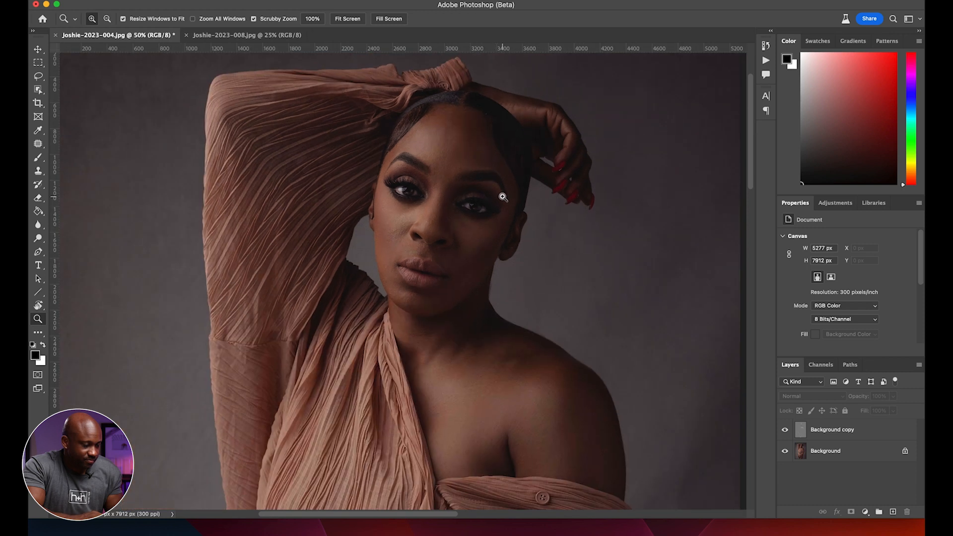
left_click(501, 197)
left_click_drag(524, 106, 471, 172)
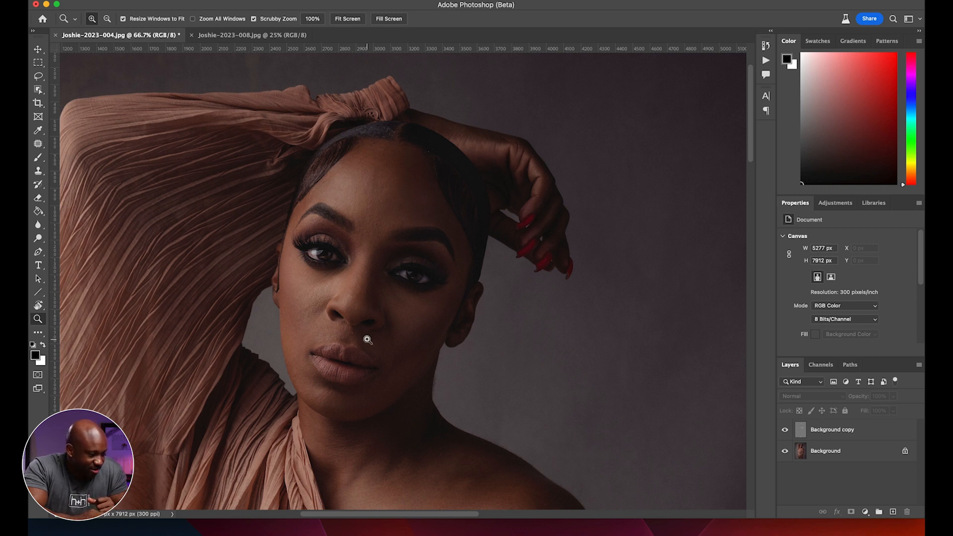
left_click(342, 345)
left_click(359, 346)
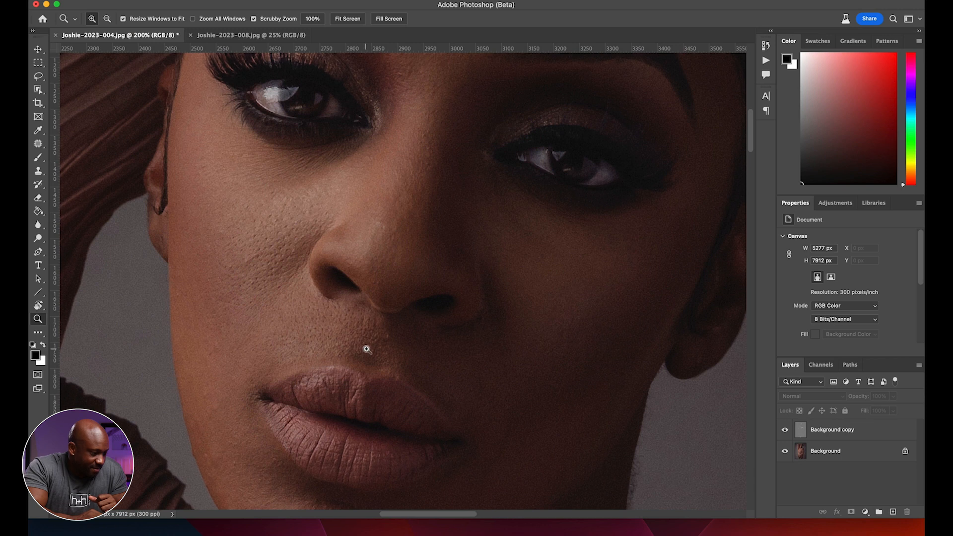
left_click_drag(231, 454, 275, 348)
mouse_move(226, 317)
left_mouse_down()
mouse_move(238, 370)
mouse_move(231, 317)
left_mouse_up()
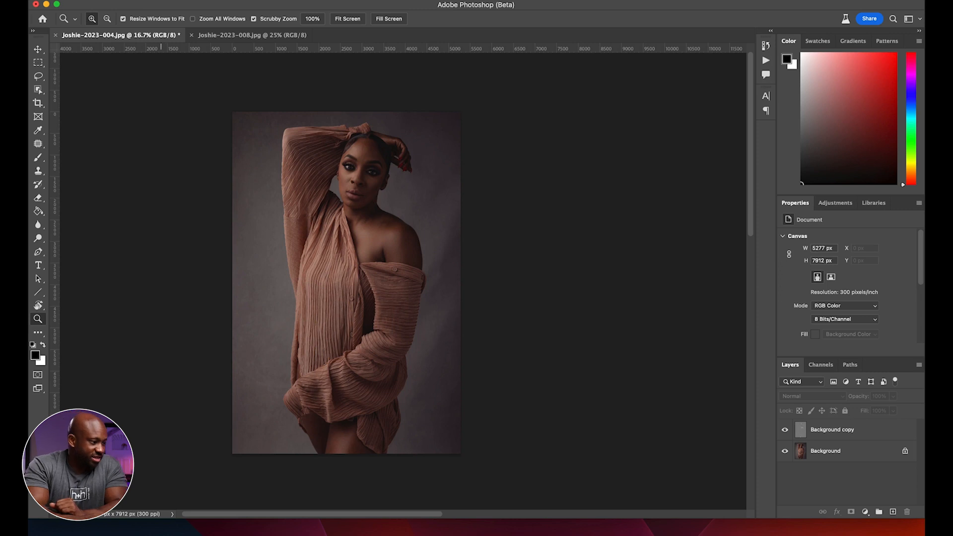
- Bring up the Export As settings for the retouched portrait in JPG format, leave them, and switch to Evoto
left_click(126, 1)
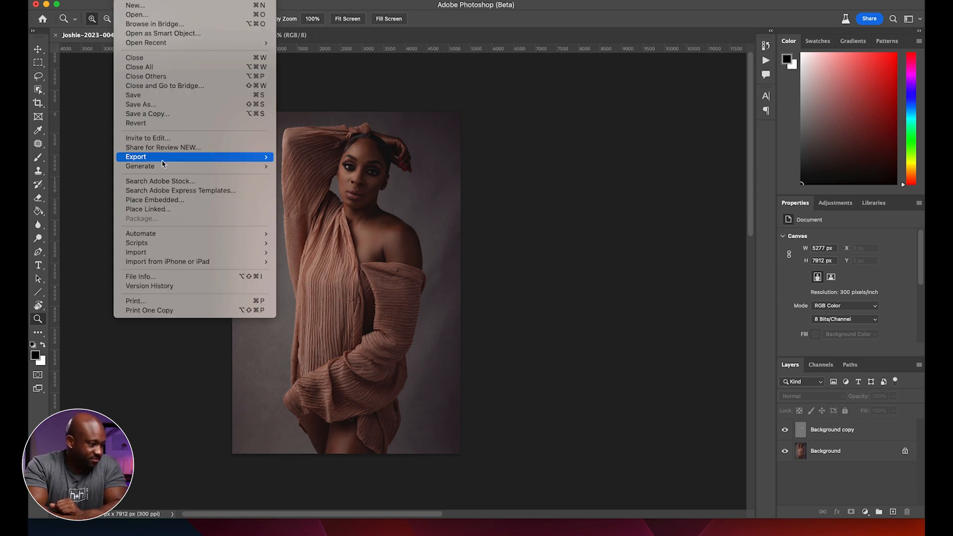
mouse_move(162, 159)
left_click(358, 168)
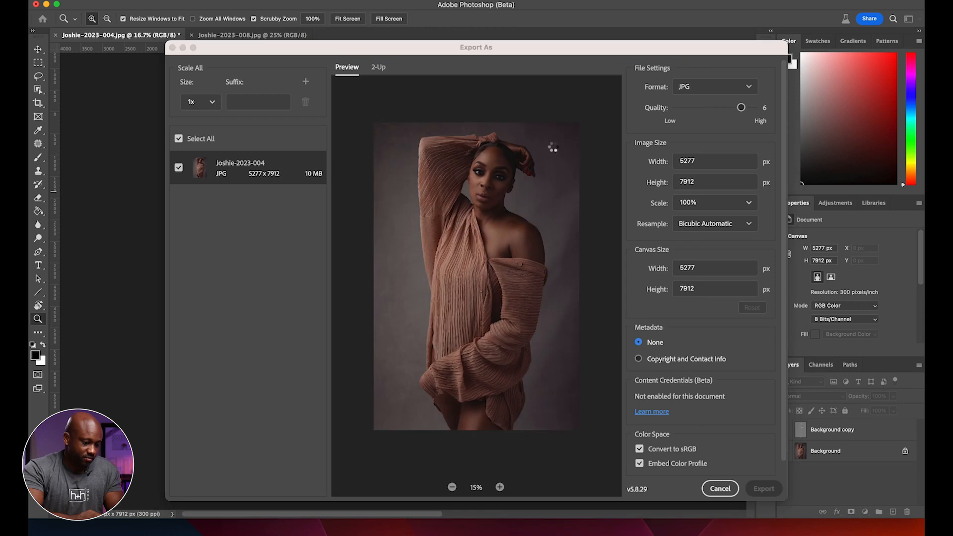
key("Escape")
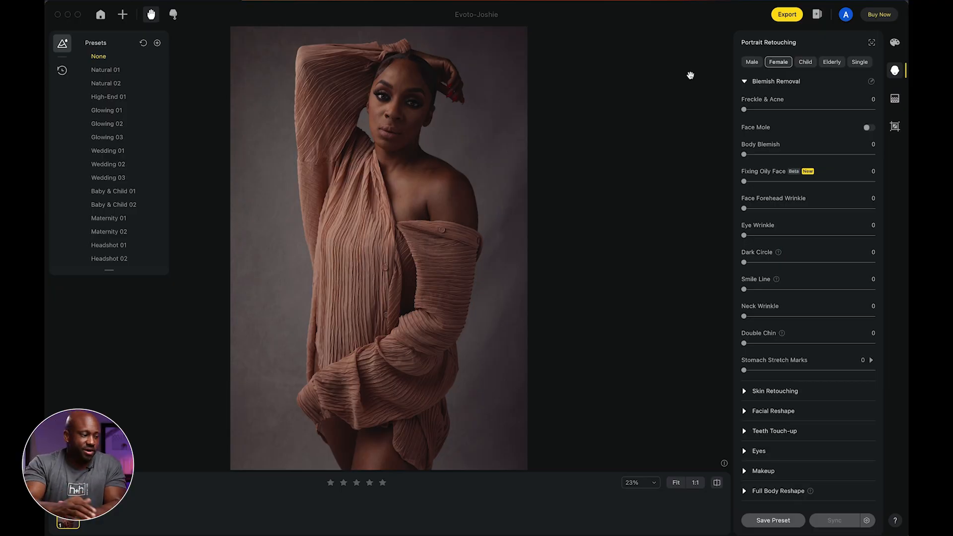
- Look through the recommended retouching presets and try Natural 01 and Natural 02 while examining the face up close
scroll(106, 238, "down", 4)
left_click(102, 232)
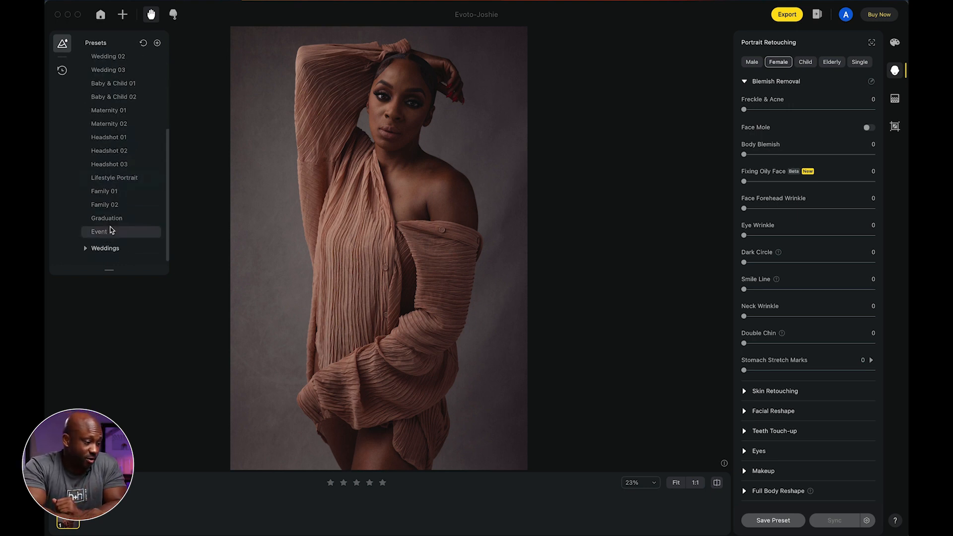
scroll(111, 228, "up", 5)
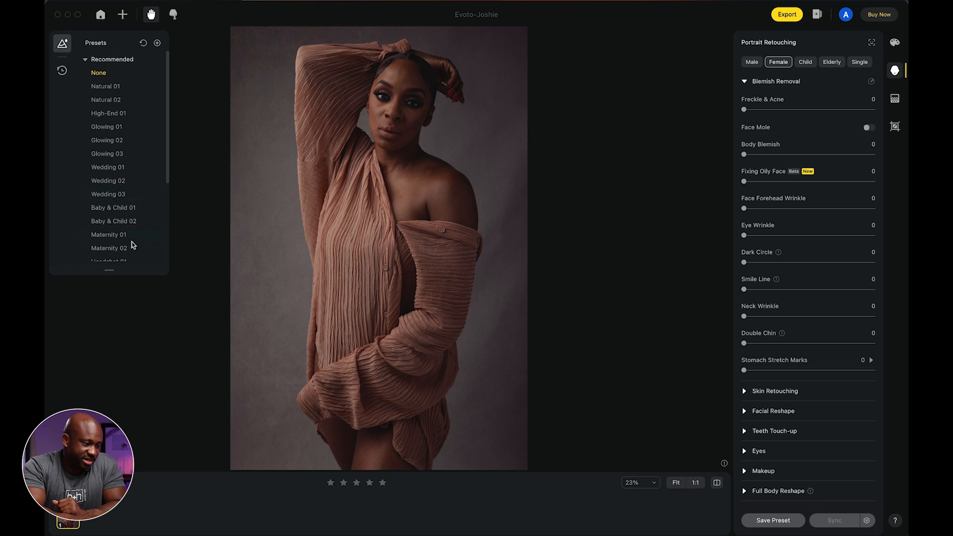
left_click(112, 87)
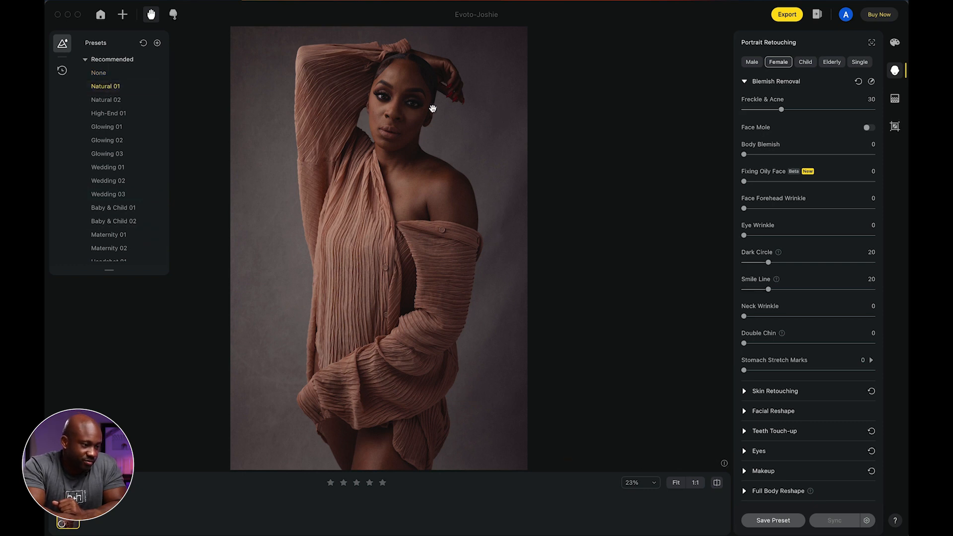
scroll(405, 87, "up", 5)
left_click_drag(402, 152, 416, 206)
scroll(399, 217, "up", 2)
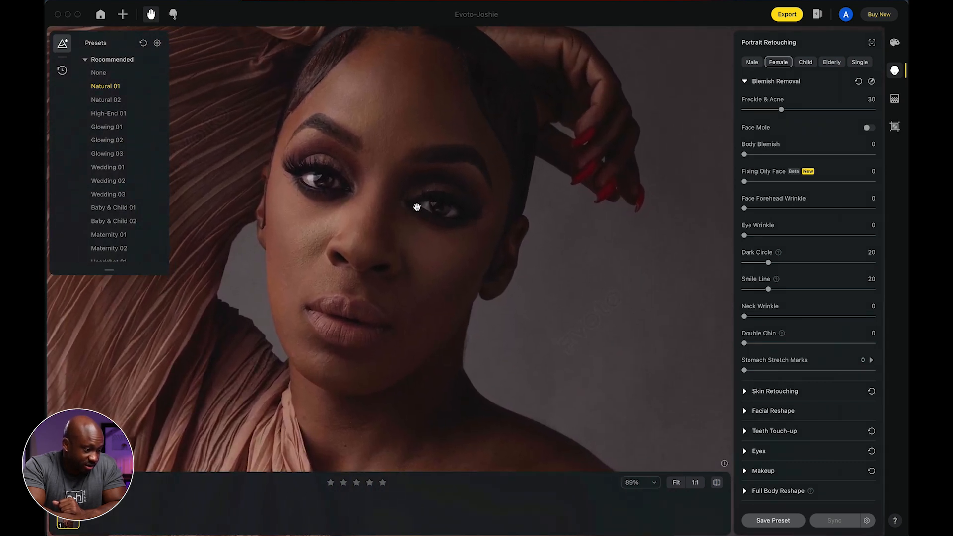
scroll(417, 207, "down", 1)
left_click(105, 101)
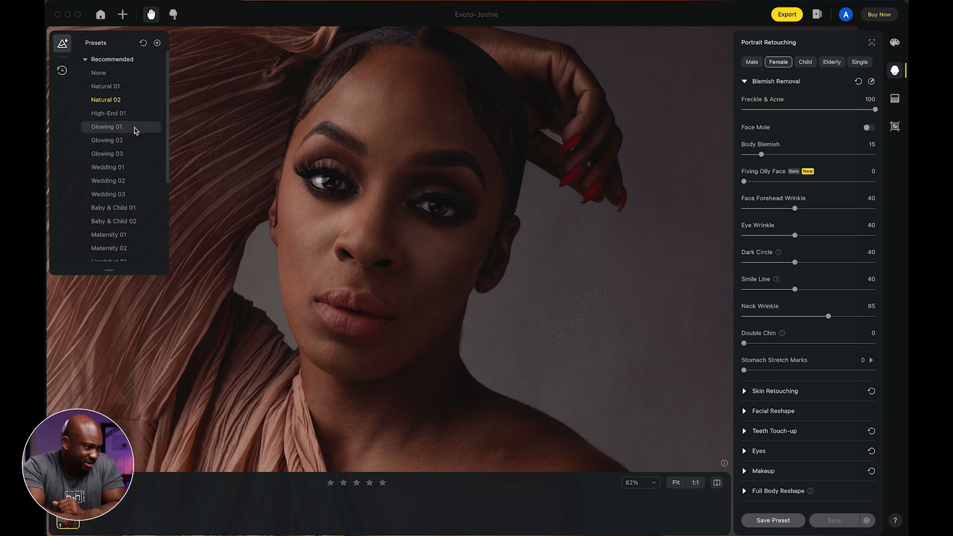
- Apply the High-End 01 preset to the portrait and inspect the face, shoulder and wider figure
left_click(116, 115)
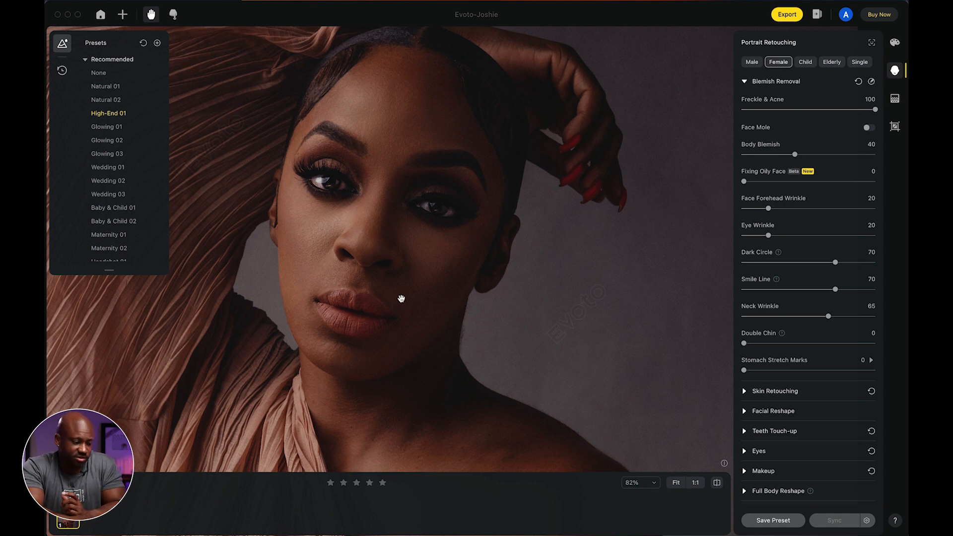
scroll(415, 268, "down", 5)
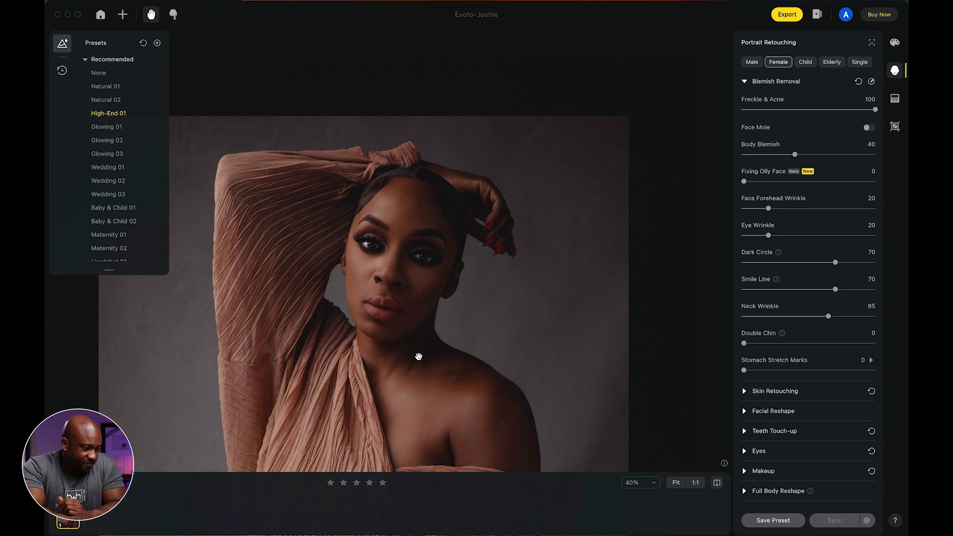
left_click_drag(419, 358, 367, 160)
scroll(375, 257, "down", 3)
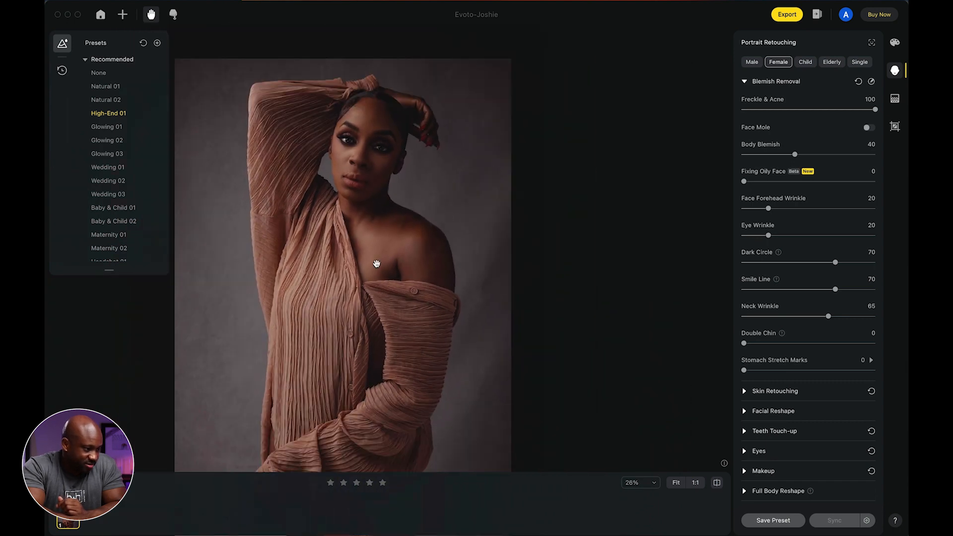
left_click_drag(369, 73, 364, 209)
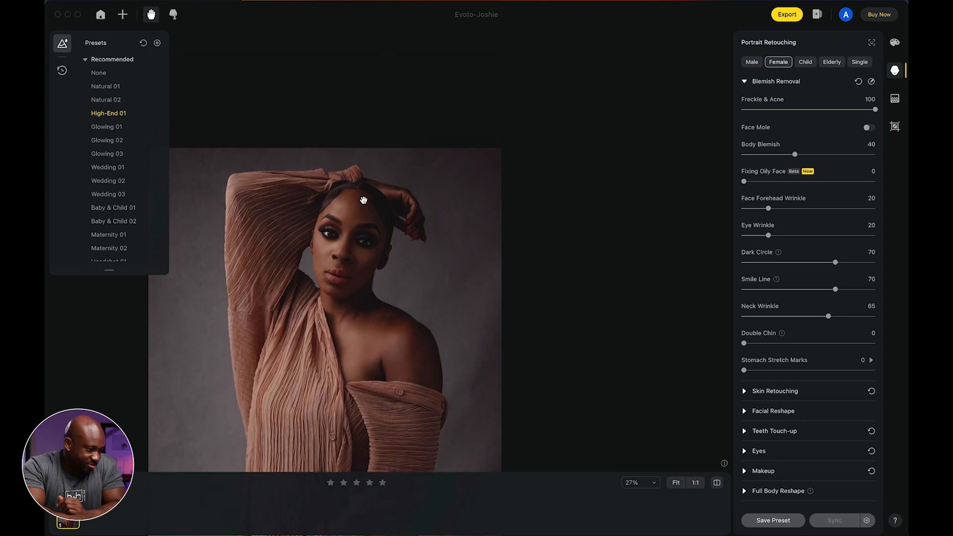
scroll(364, 200, "up", 5)
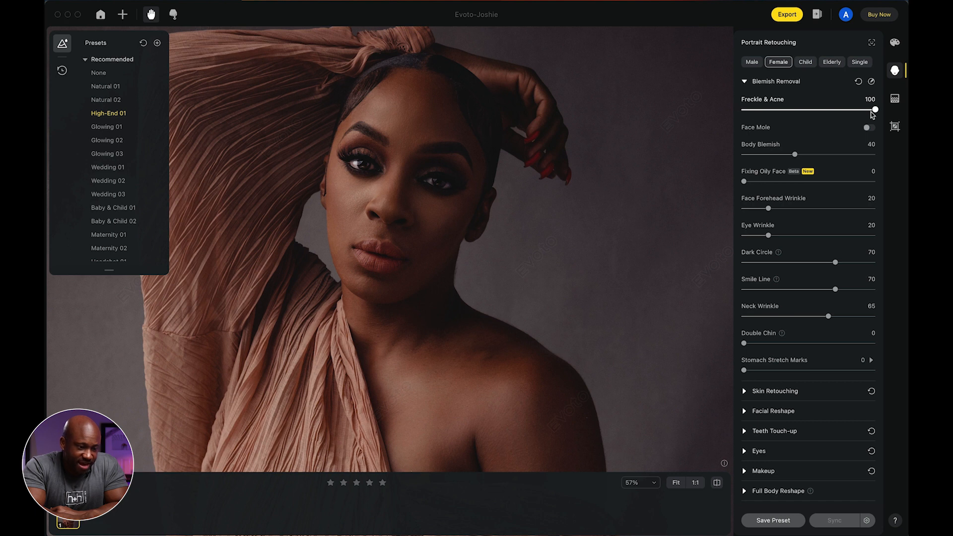
- Examine the face's skin texture, lips, cheek and eyes up close at up to 160% to judge the blemish removal
scroll(397, 224, "up", 5)
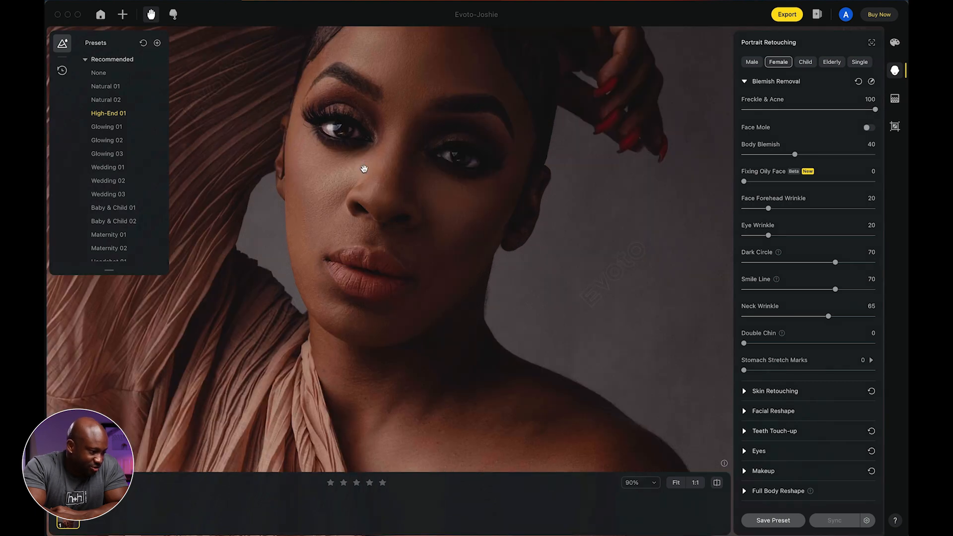
scroll(364, 166, "up", 5)
left_click_drag(264, 304, 271, 222)
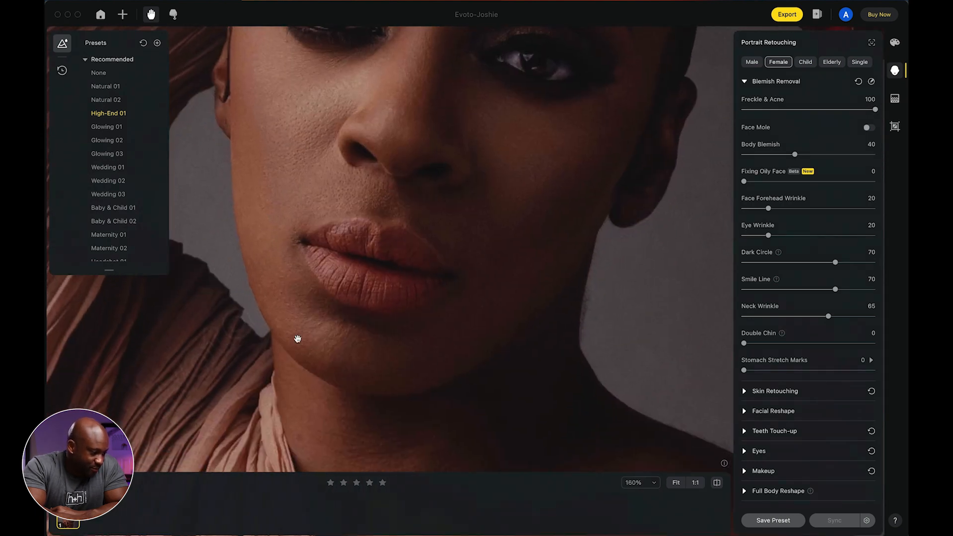
left_click_drag(331, 268, 306, 393)
left_click_drag(421, 166, 384, 282)
left_click_drag(397, 241, 481, 132)
scroll(456, 180, "down", 5)
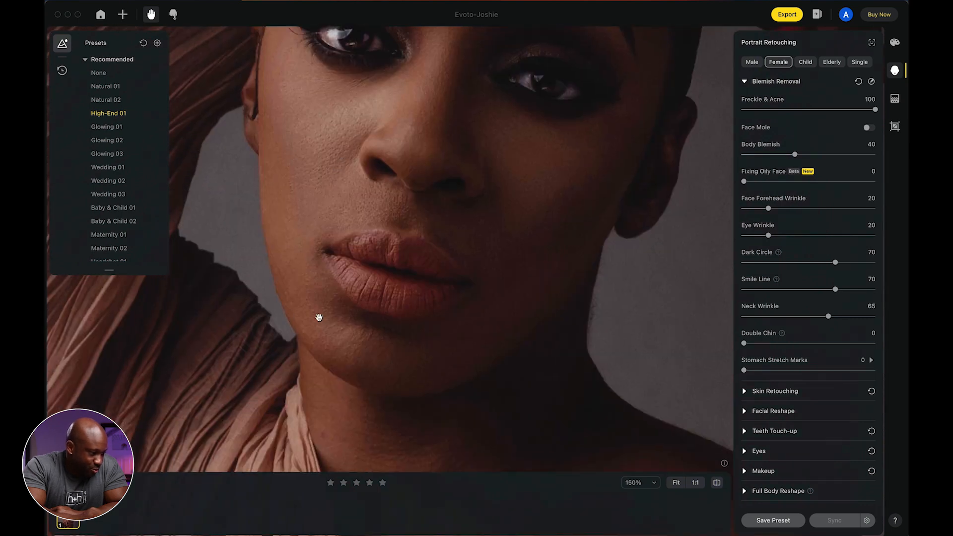
scroll(423, 240, "down", 3)
scroll(447, 283, "down", 5)
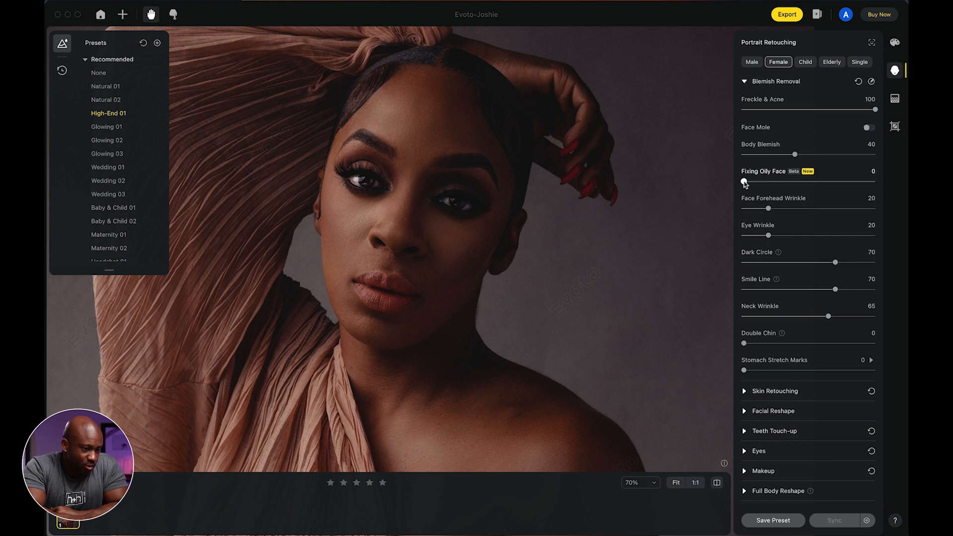
- Try Fixing Oily Face at 52 and 100, and return it to 0
left_click_drag(744, 182, 808, 183)
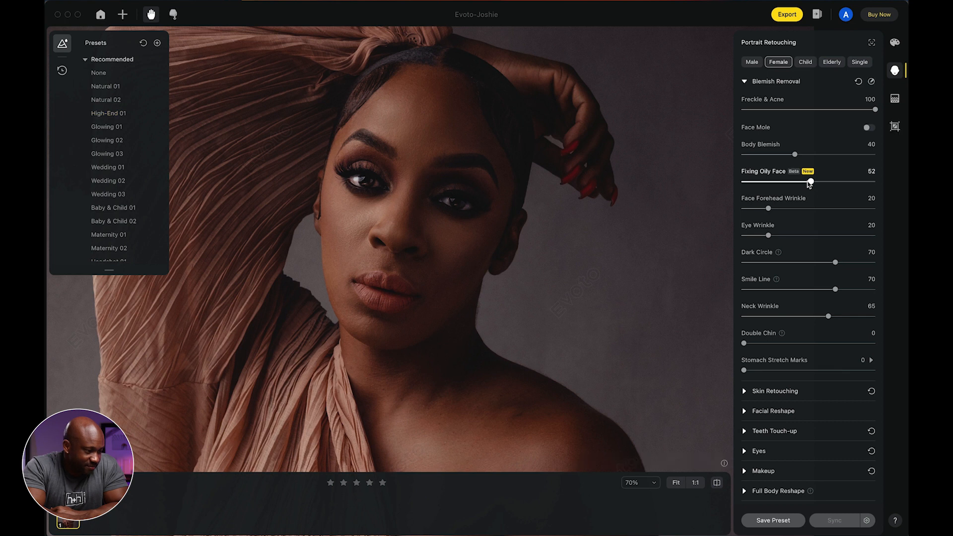
left_click_drag(809, 183, 885, 182)
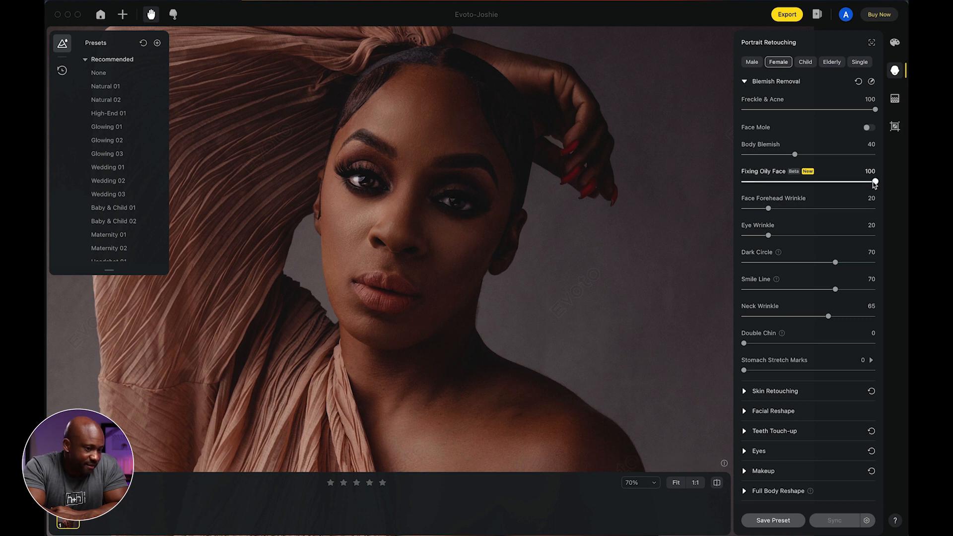
left_click_drag(875, 182, 743, 183)
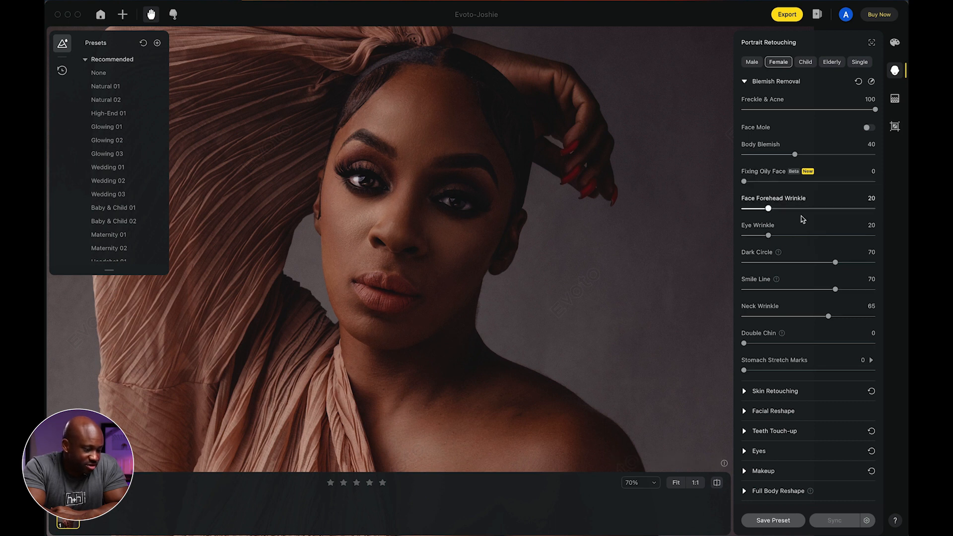
- Try Dark Circle at 100 and undo the change
scroll(404, 308, "down", 3)
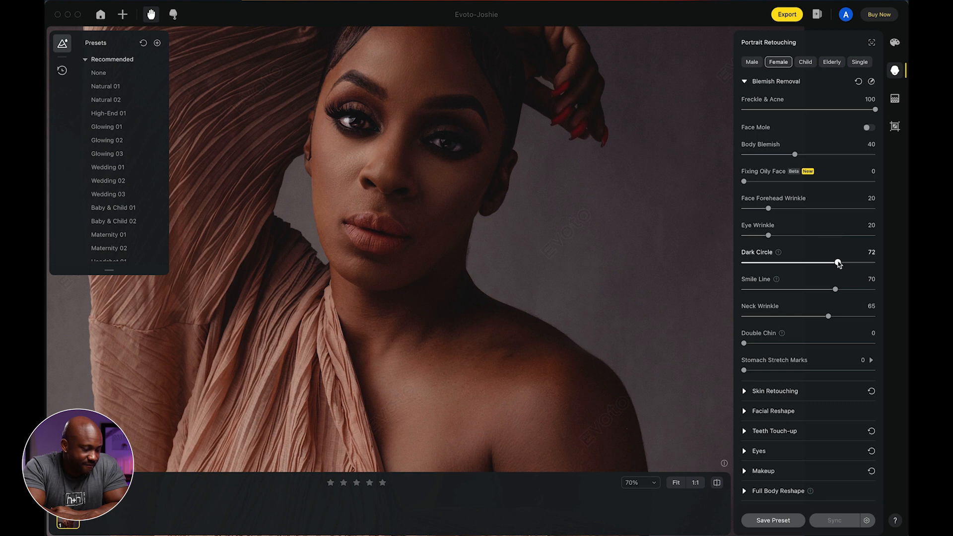
left_click_drag(842, 264, 881, 266)
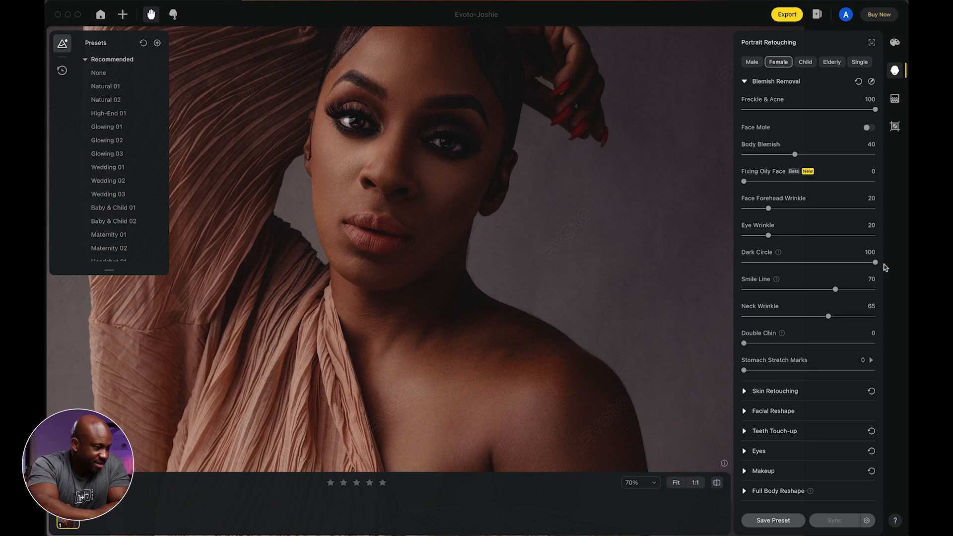
key("super+z")
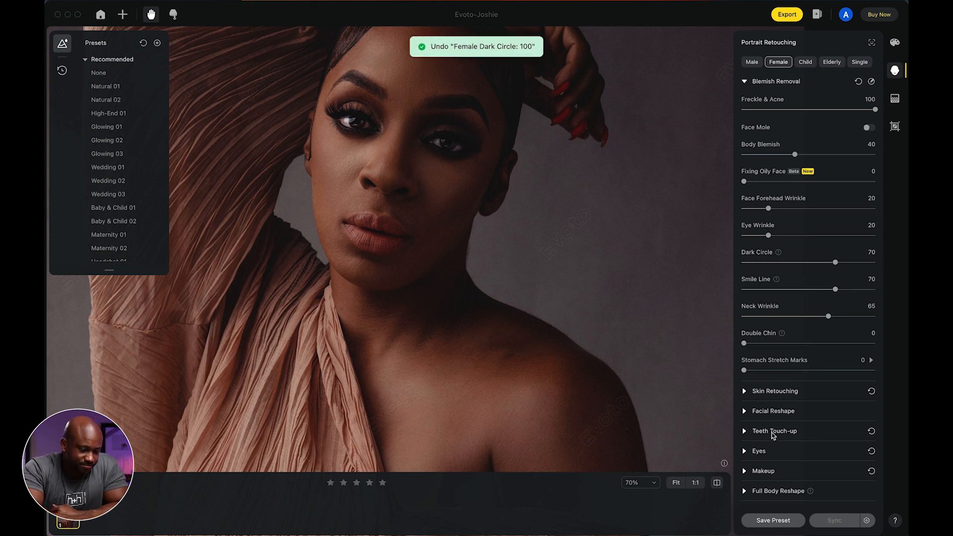
- Set Eye Makeup Brightness to 10 and Lip Color Adjustment to 7 in the Makeup settings
left_click(744, 473)
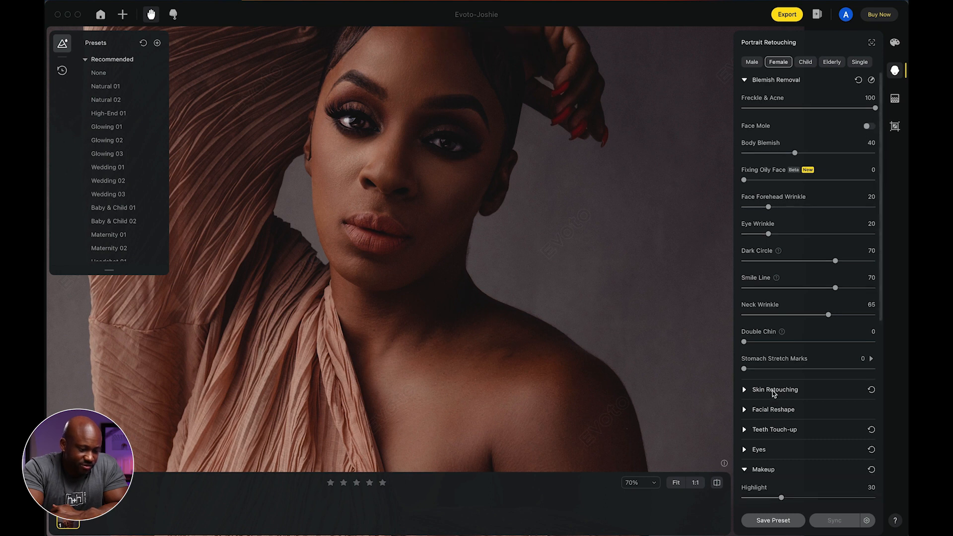
scroll(772, 391, "down", 5)
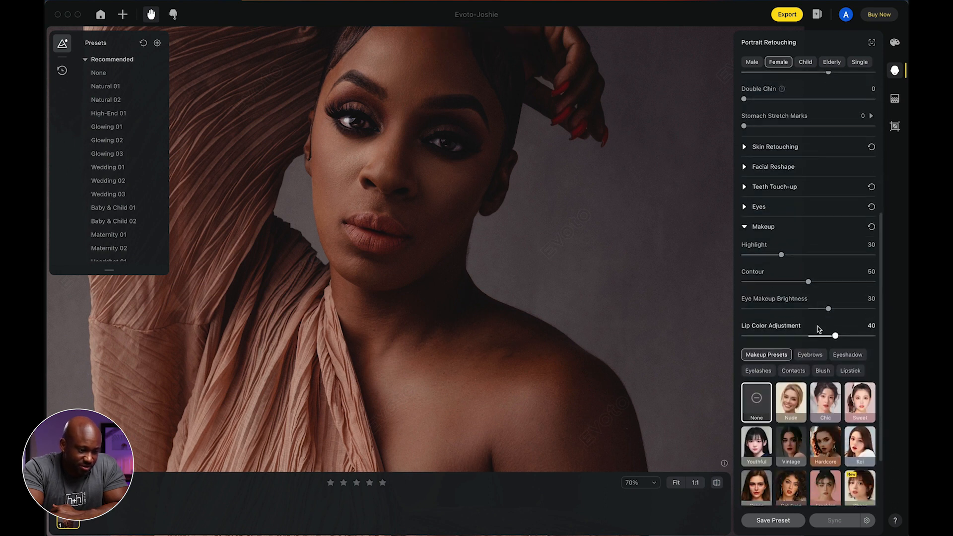
double_click(828, 309)
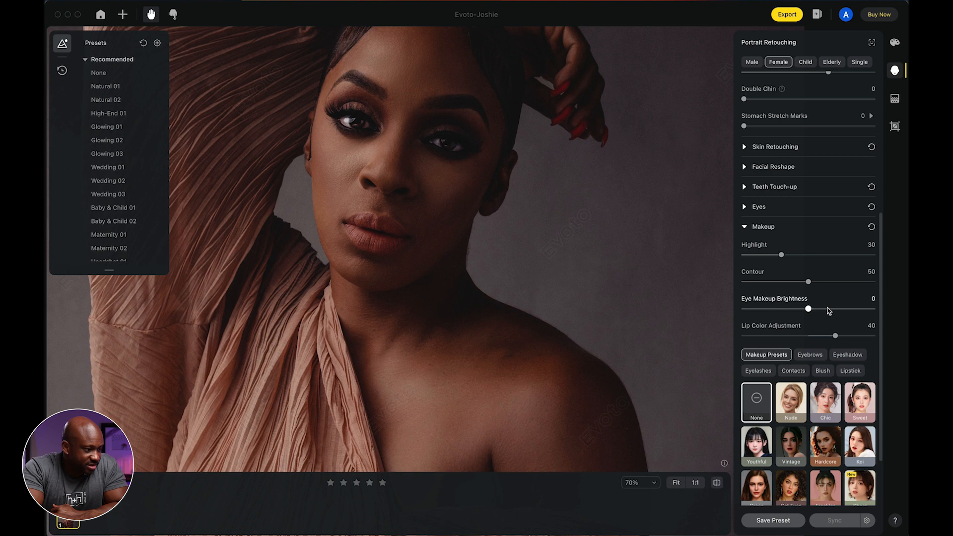
double_click(835, 336)
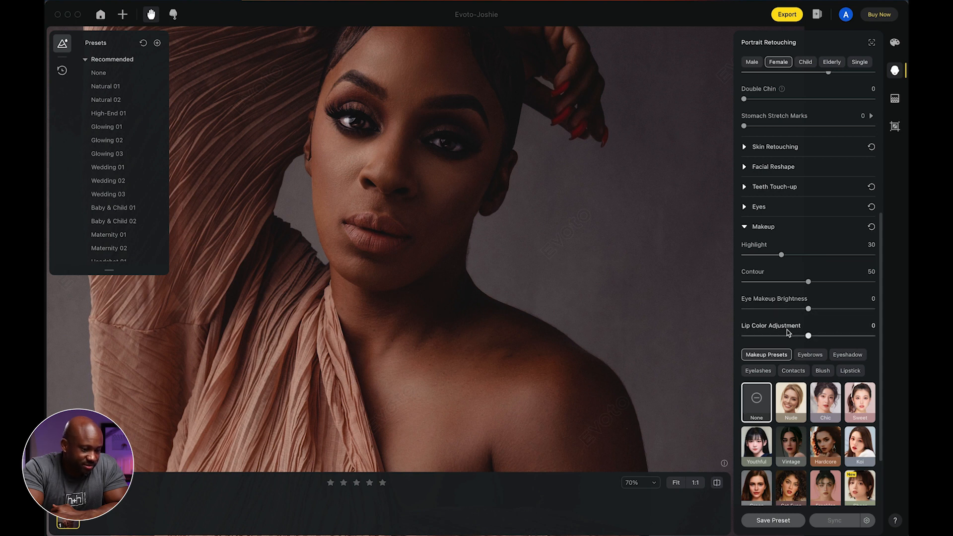
left_click_drag(808, 336, 812, 336)
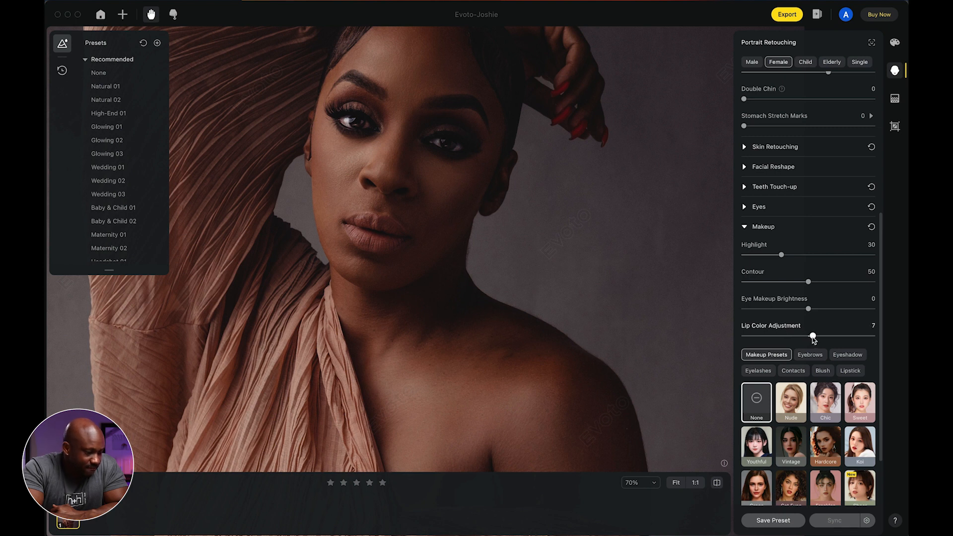
left_click_drag(792, 308, 745, 314)
key("super+z")
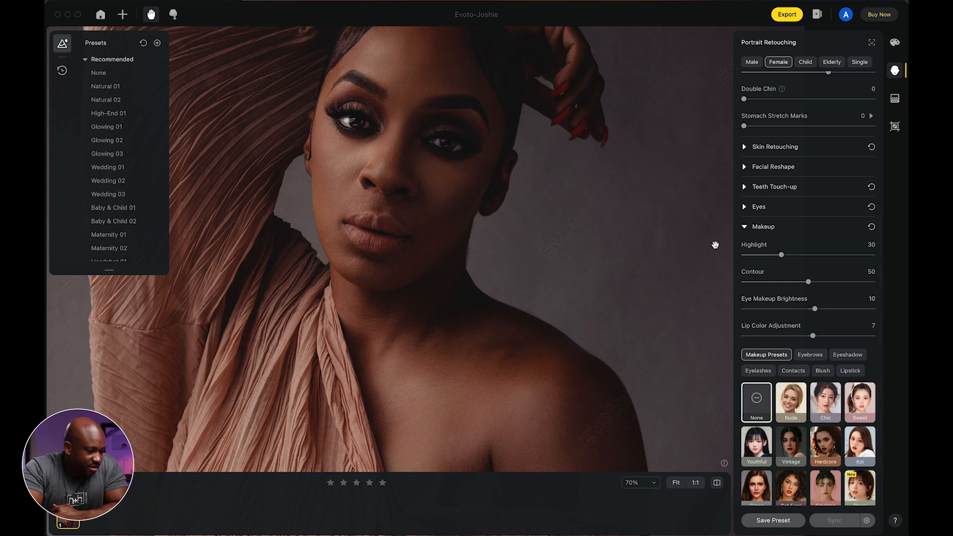
- Open the Skin Retouching settings, try Smooth Face Skin (Dodge & Burn) at 0 and undo that change
scroll(778, 441, "up", 8)
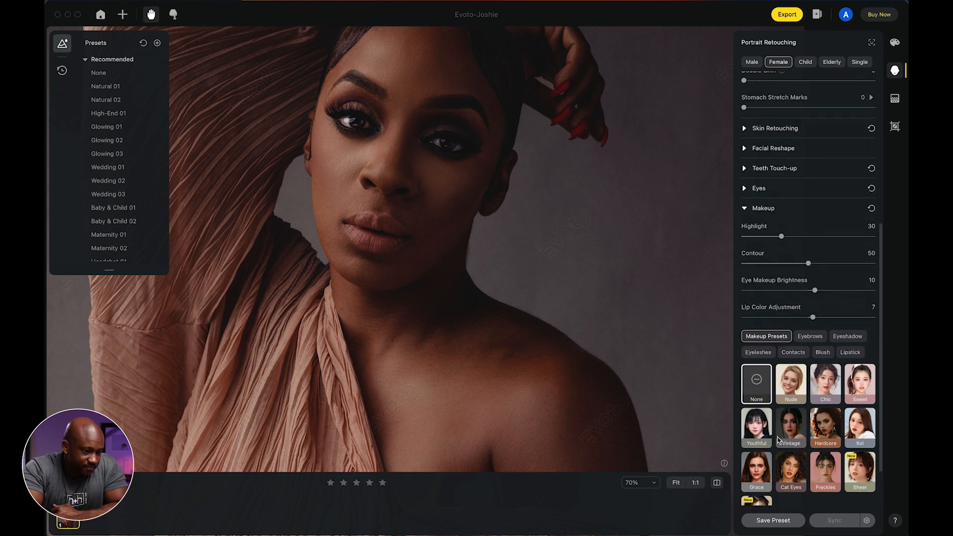
left_click(750, 340)
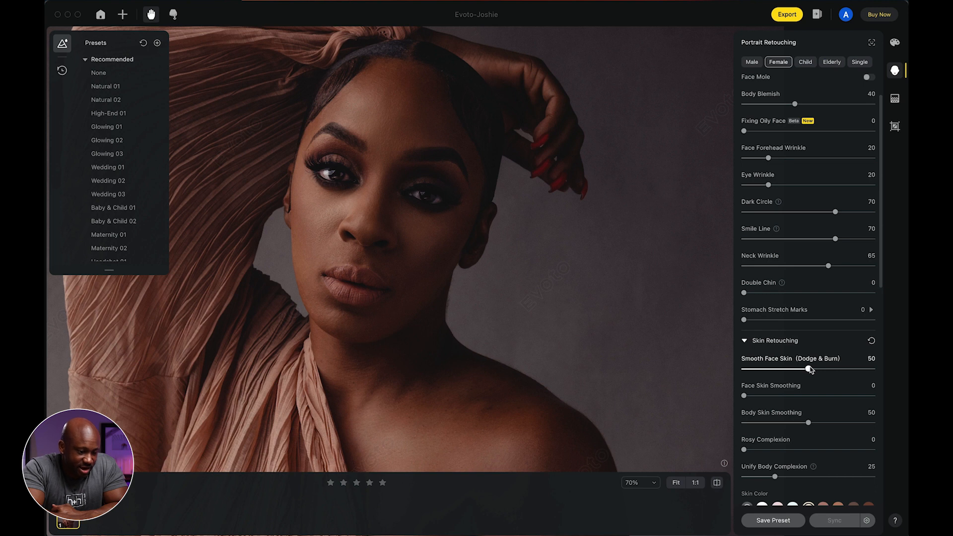
left_click_drag(809, 369, 606, 374)
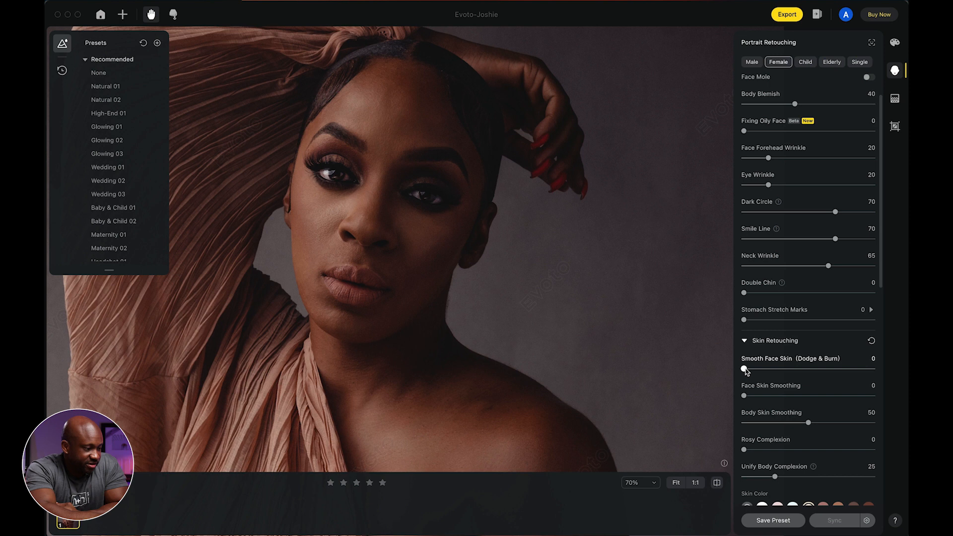
key("super+z")
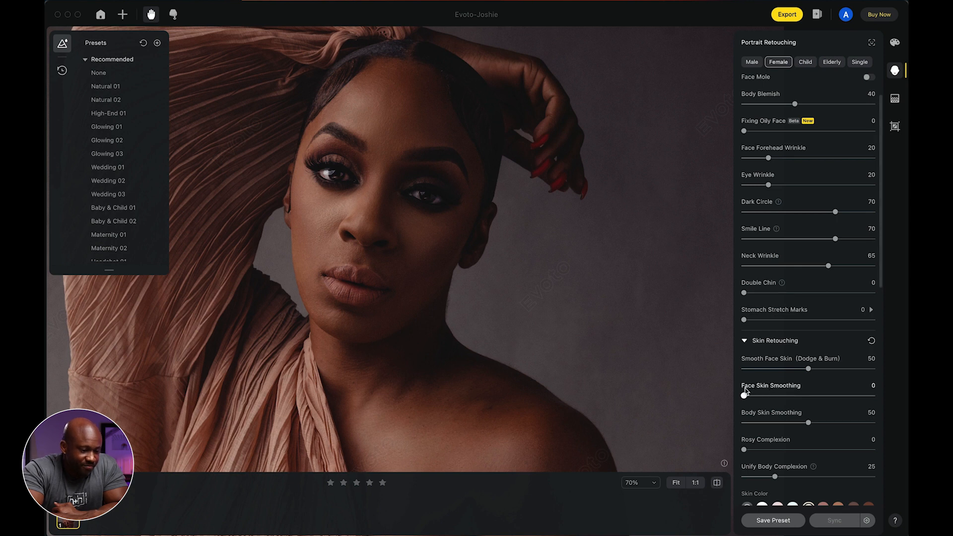
- Try Face Skin Smoothing at 32 and 98, and bring it to 70
left_click_drag(745, 397, 787, 397)
key("super+z")
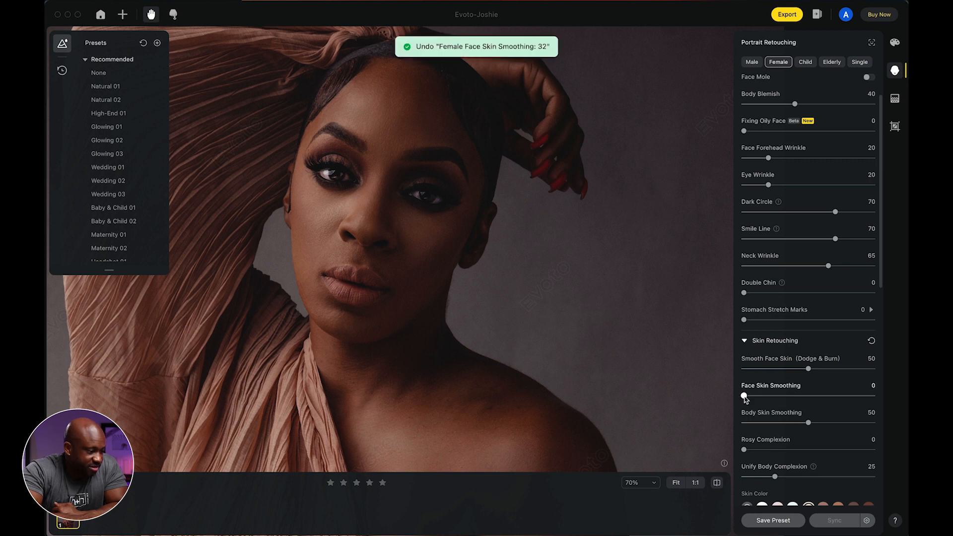
left_click_drag(744, 397, 872, 396)
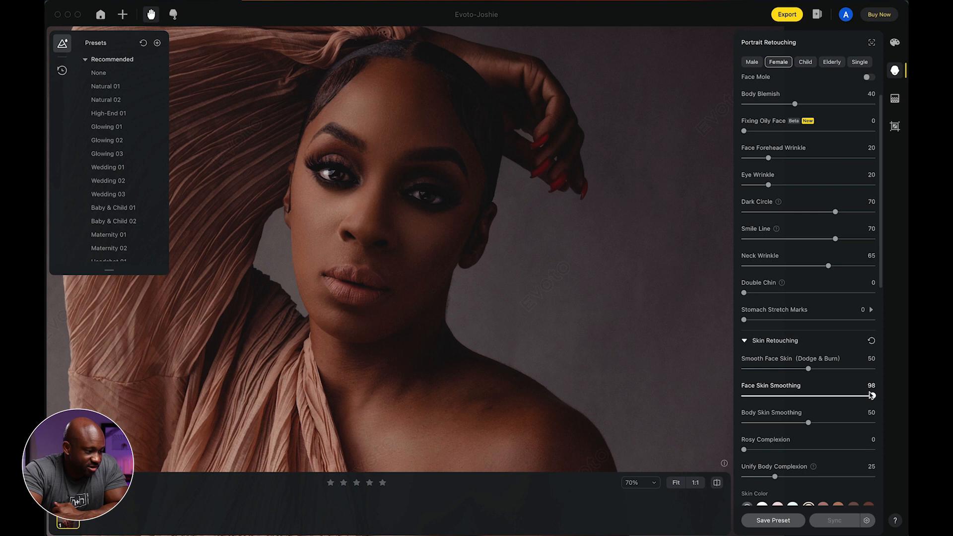
left_click_drag(872, 398, 835, 400)
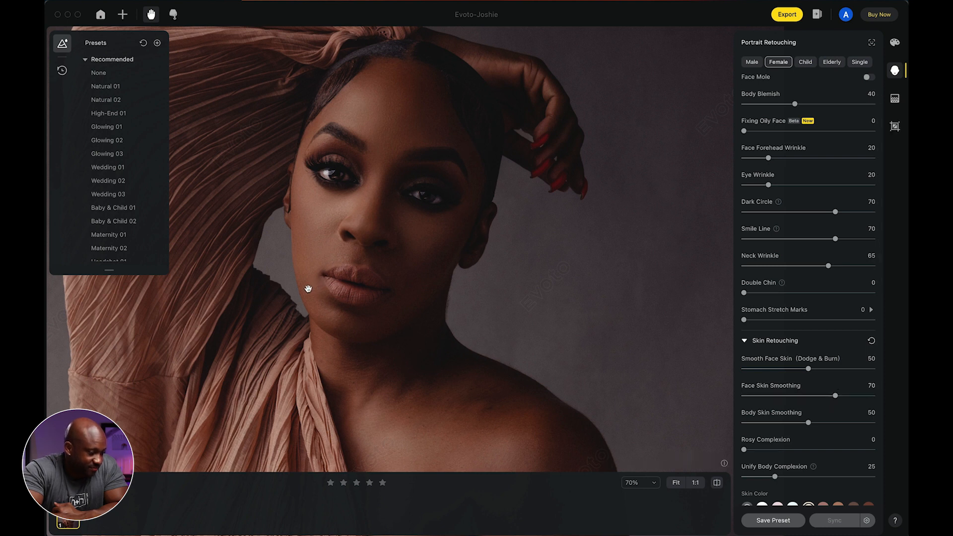
- Inspect the smoothed face up close at up to 210% and set Face Skin Smoothing to 60
scroll(307, 289, "up", 5)
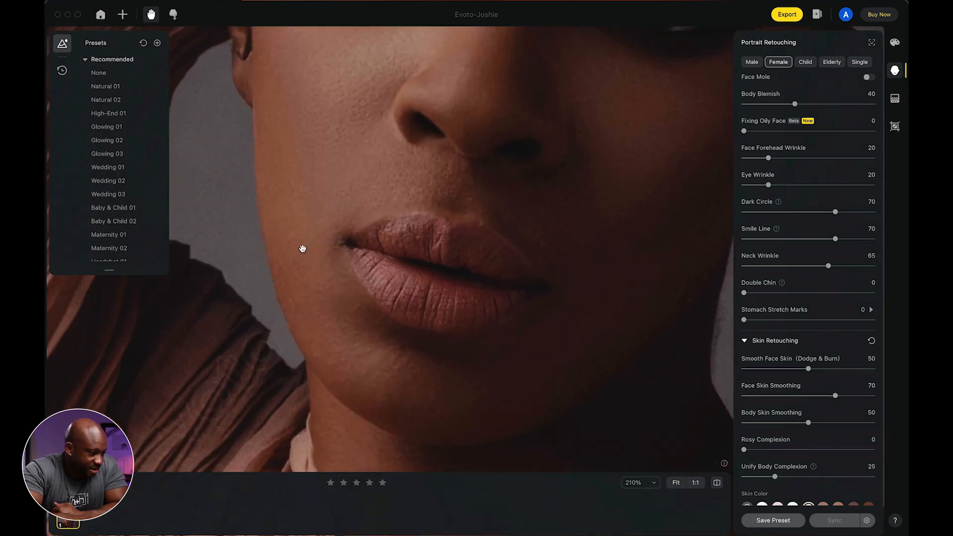
left_click_drag(345, 249, 326, 278)
scroll(338, 188, "down", 3)
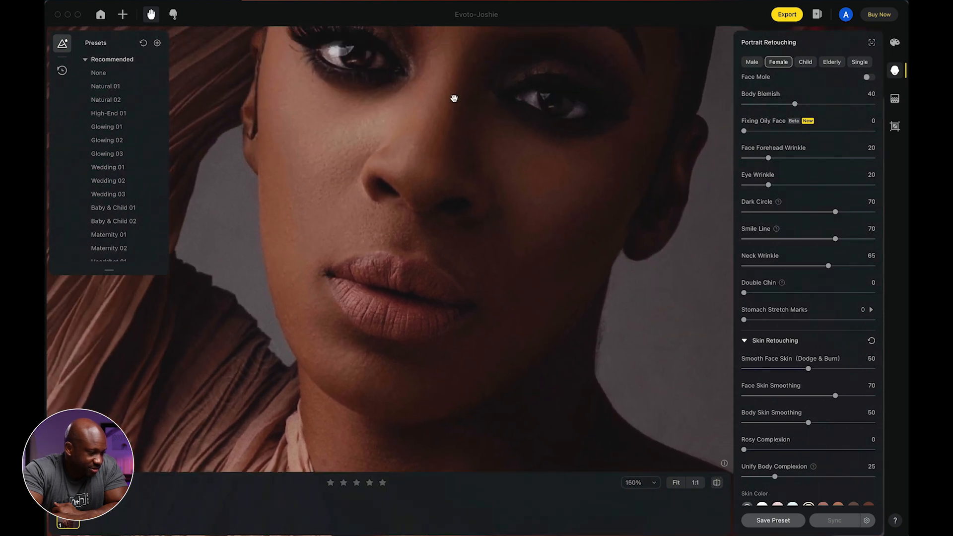
scroll(294, 291, "down", 3)
scroll(293, 291, "up", 3)
left_click_drag(317, 283, 365, 270)
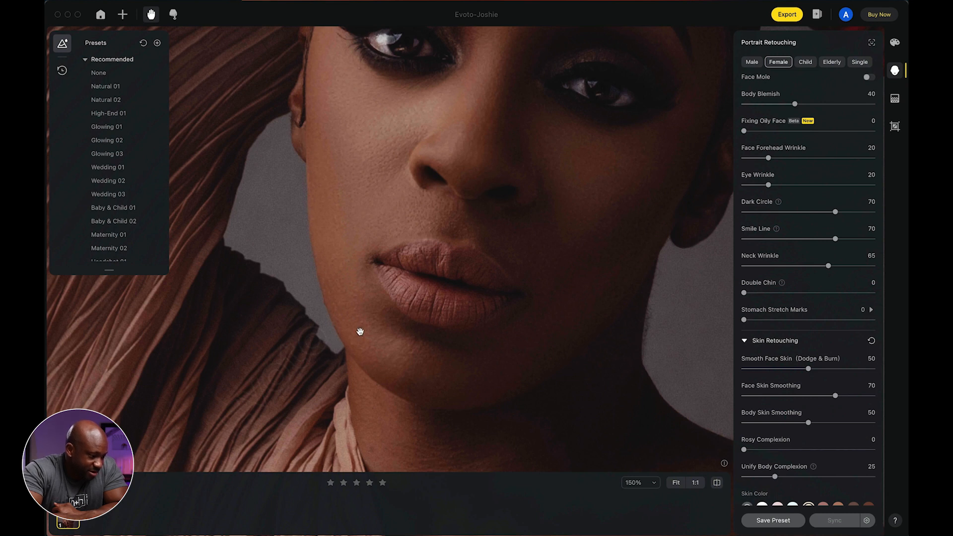
scroll(360, 331, "down", 2)
scroll(433, 260, "down", 2)
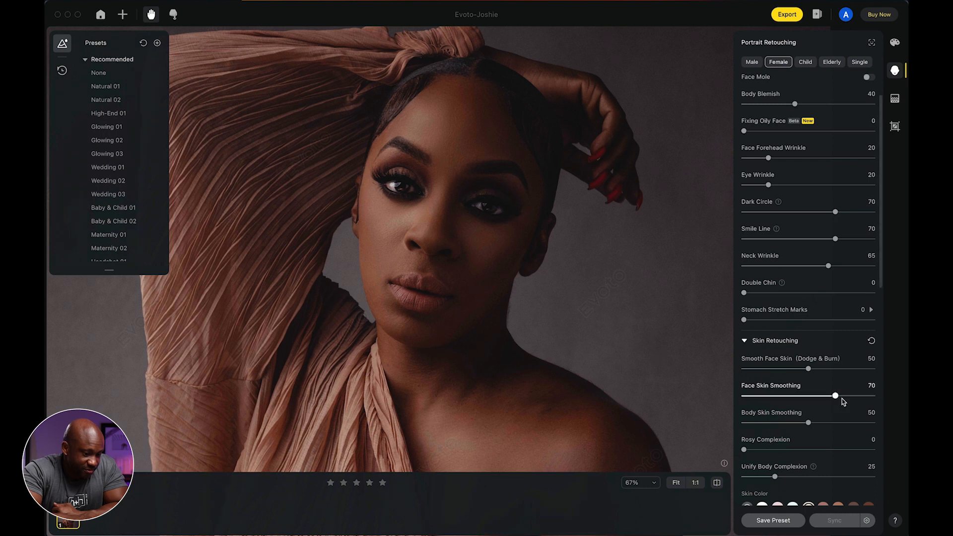
left_click_drag(835, 396, 823, 397)
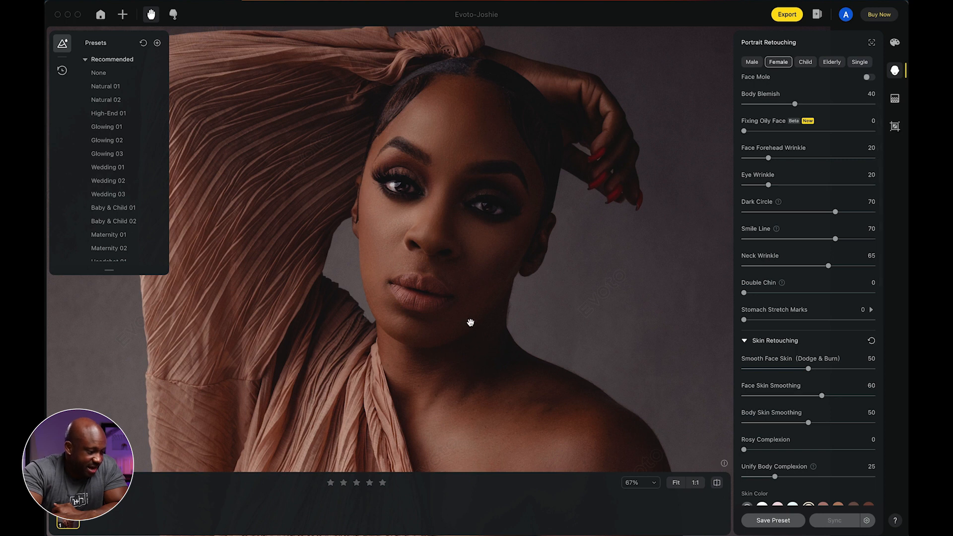
- Try Body Blemish at 60, set it to 100, and check the skin on the chest and shoulder up close
left_click_drag(470, 321, 443, 135)
scroll(754, 348, "up", 1)
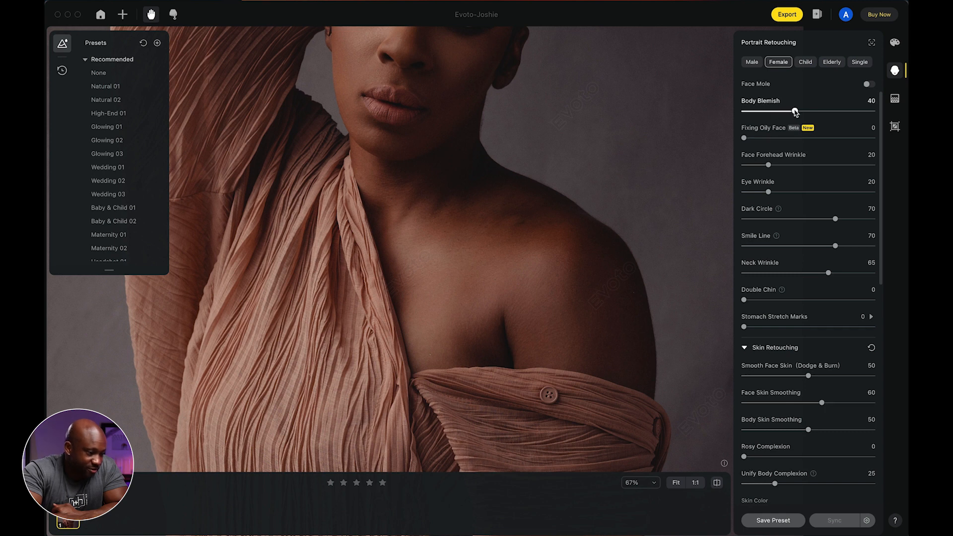
left_click_drag(795, 113, 819, 113)
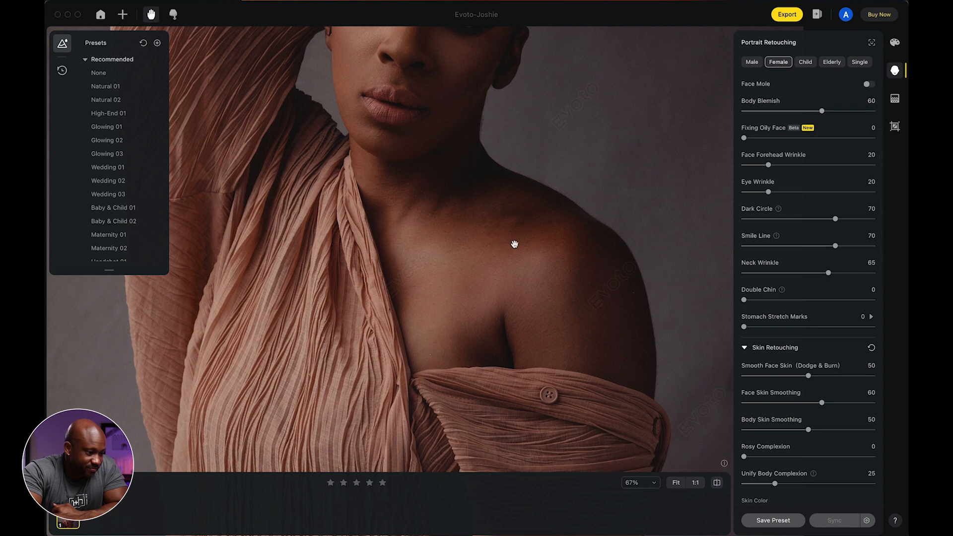
left_click_drag(543, 229, 491, 310)
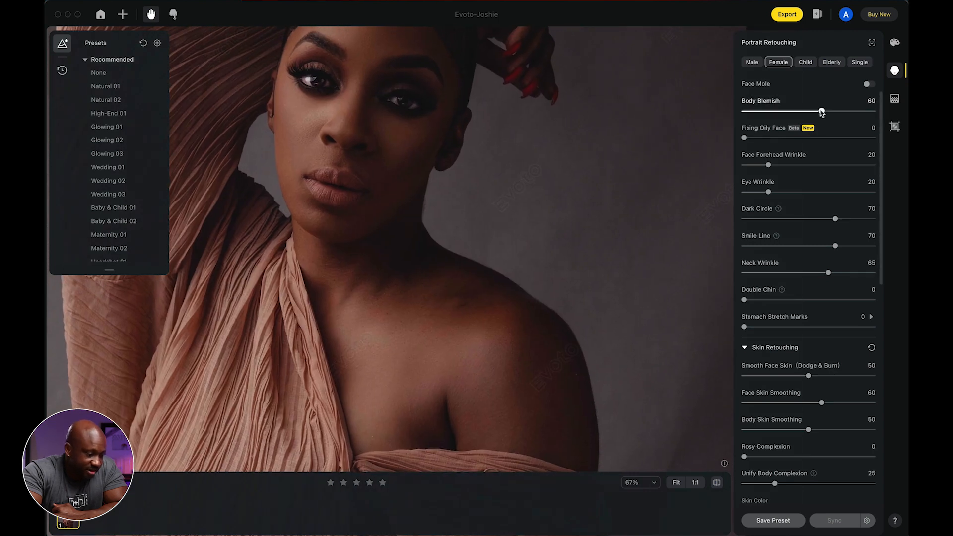
left_click_drag(822, 111, 906, 105)
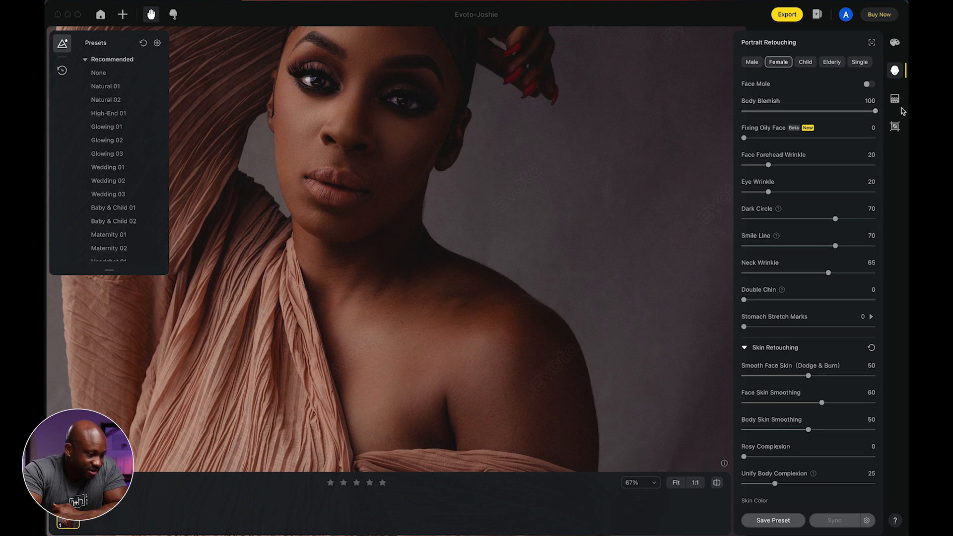
left_click_drag(459, 314, 502, 334)
scroll(503, 335, "up", 5)
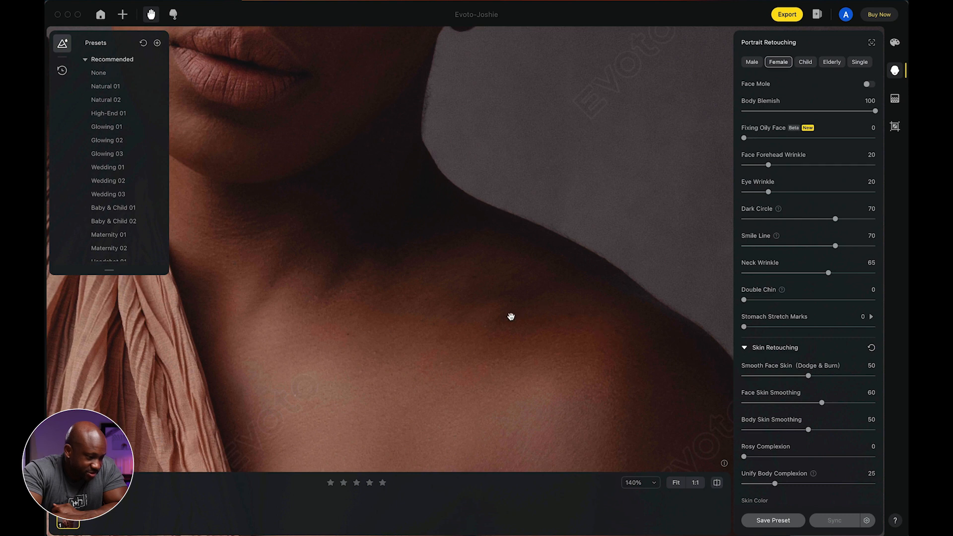
- Set Body Skin Smoothing to 70 with the shoulder and upper body in view
scroll(549, 332, "down", 6)
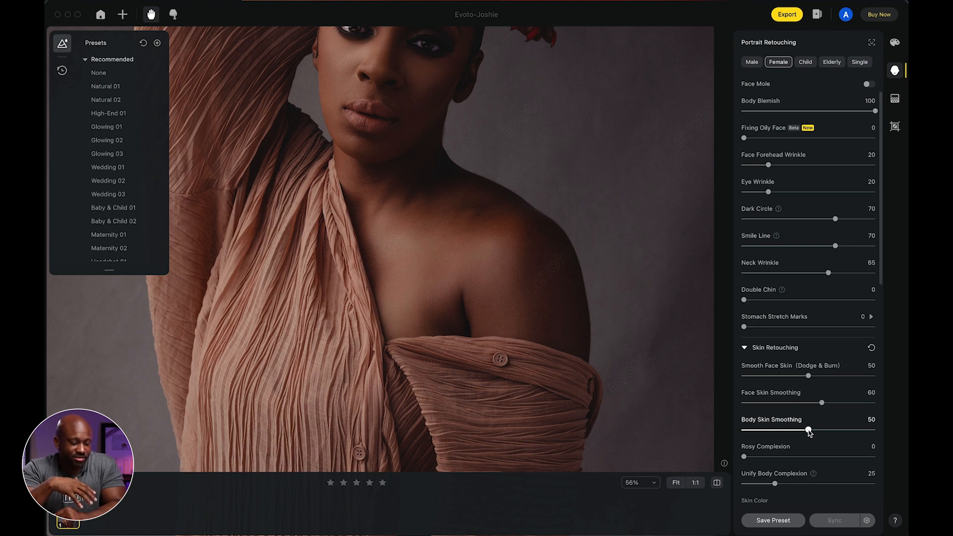
left_click_drag(809, 432, 834, 434)
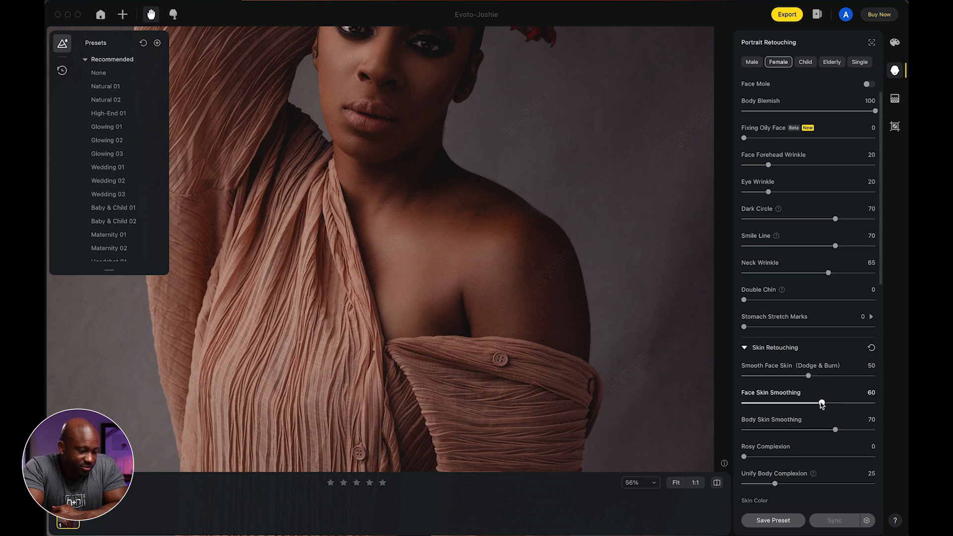
- Try Body Skin Smoothing at 100 on the full figure, and settle on 60 for body and 50 for face smoothing
left_click_drag(835, 430, 888, 430)
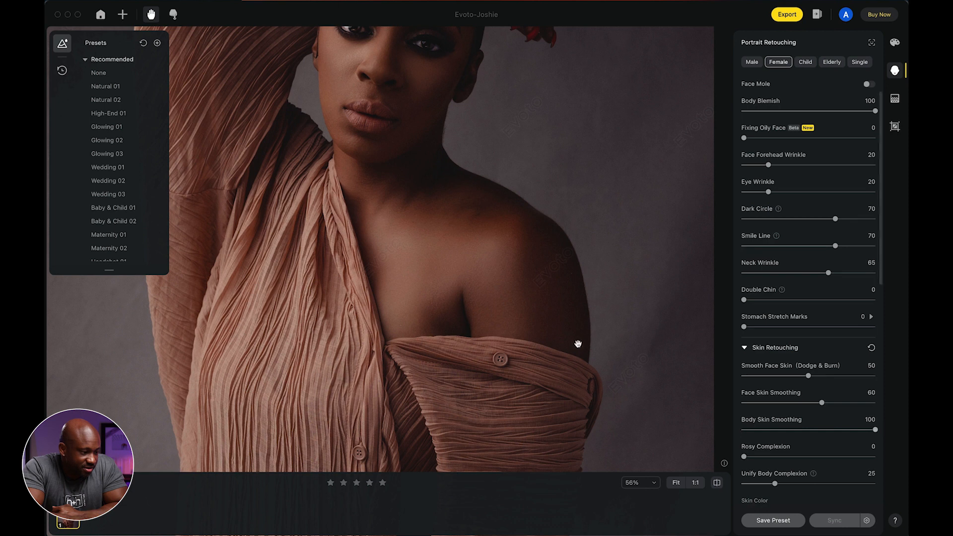
scroll(513, 286, "down", 2)
scroll(513, 287, "down", 2)
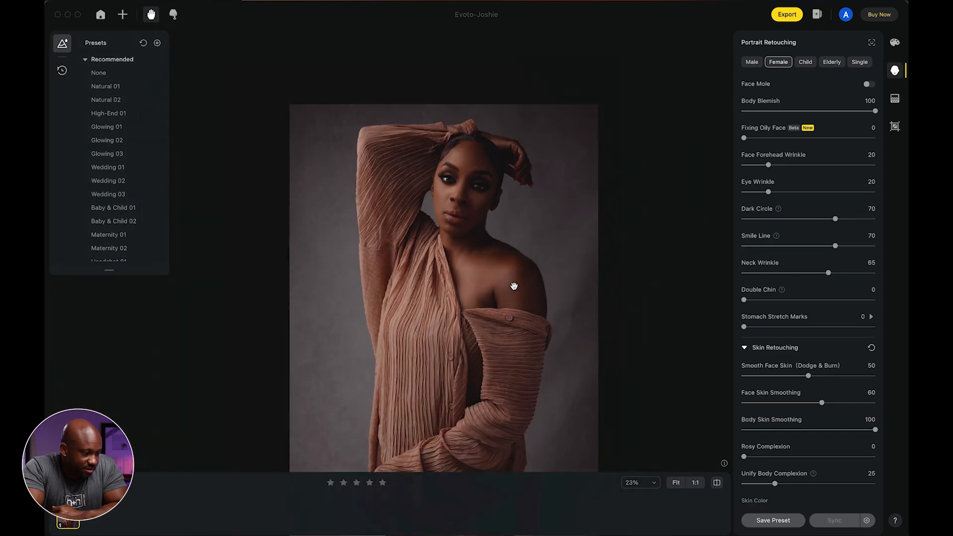
scroll(501, 282, "up", 2)
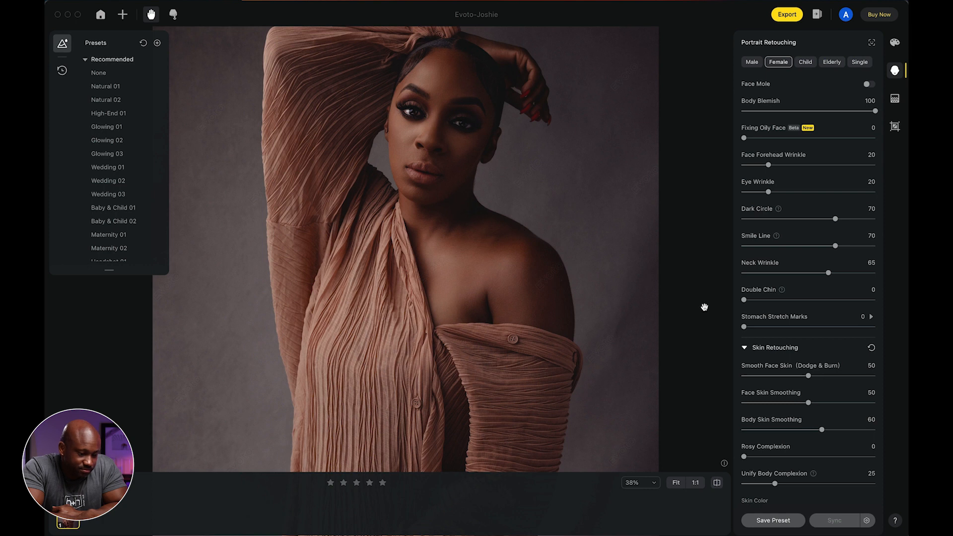
- Set the makeup Contour to 25
scroll(773, 425, "down", 5)
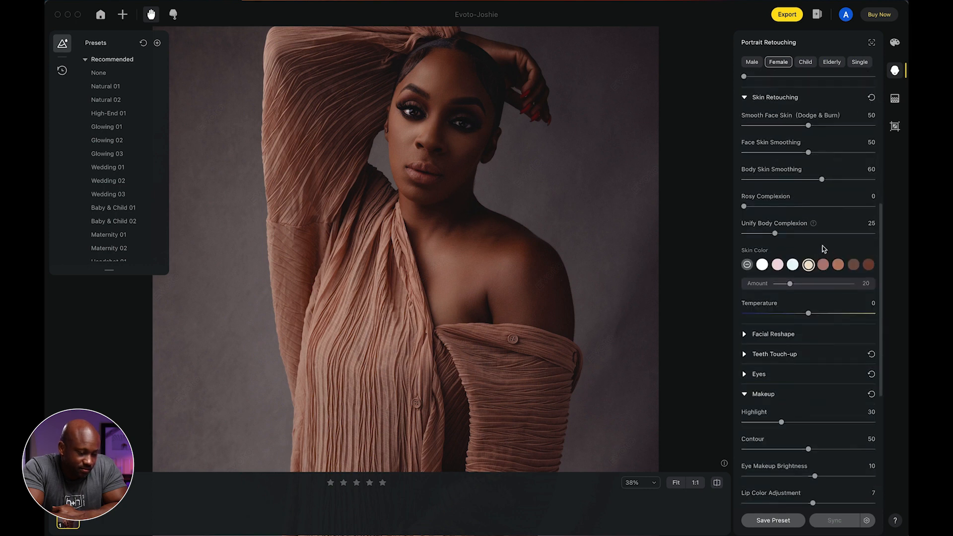
scroll(824, 248, "down", 1)
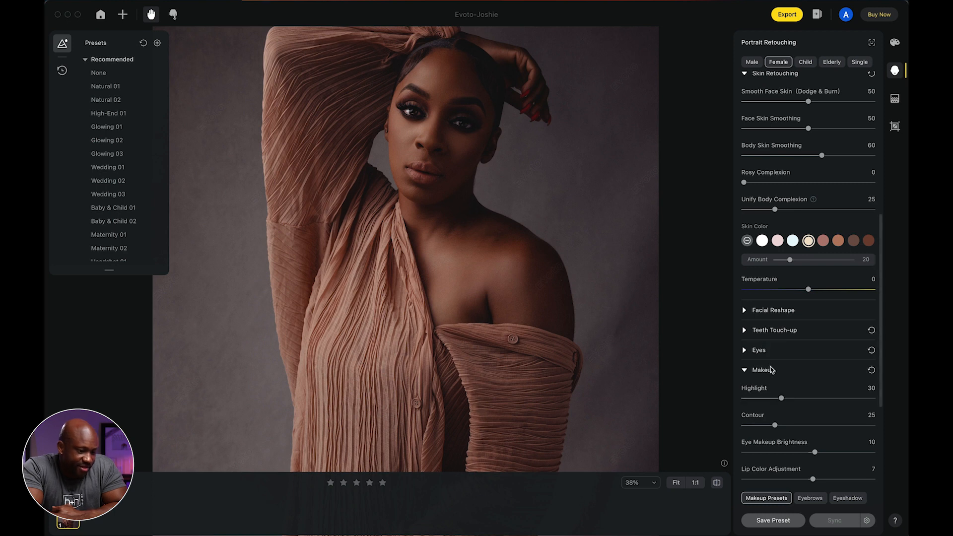
- Try the eye Brightness at 0, undo it, and set the eye Brightness to 25
left_click(745, 350)
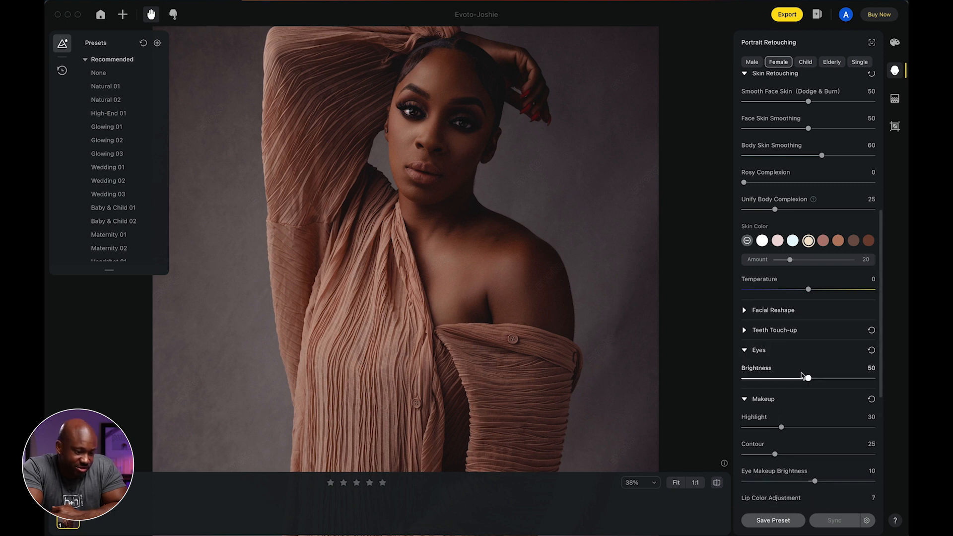
left_click(745, 349)
scroll(769, 395, "down", 1)
scroll(770, 394, "down", 5)
left_click(744, 133)
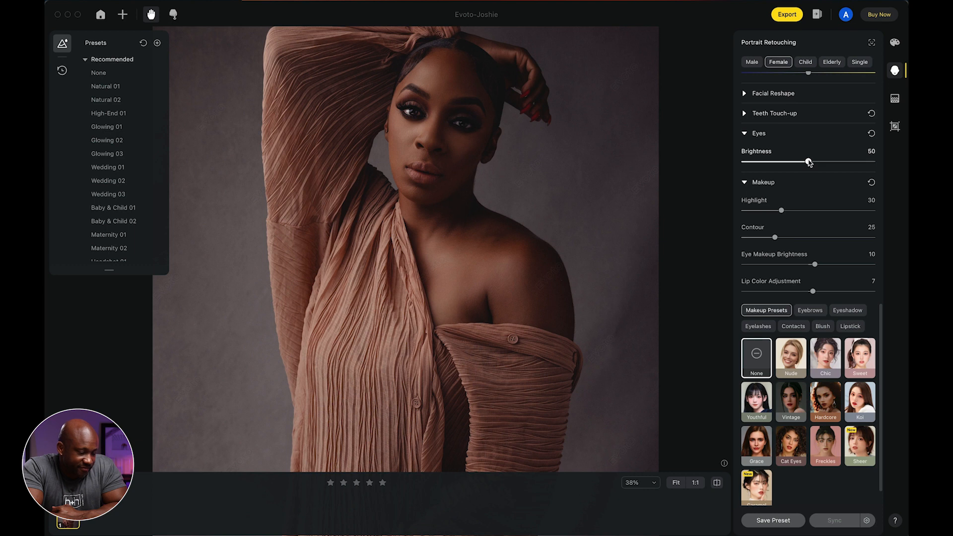
left_click_drag(809, 161, 675, 160)
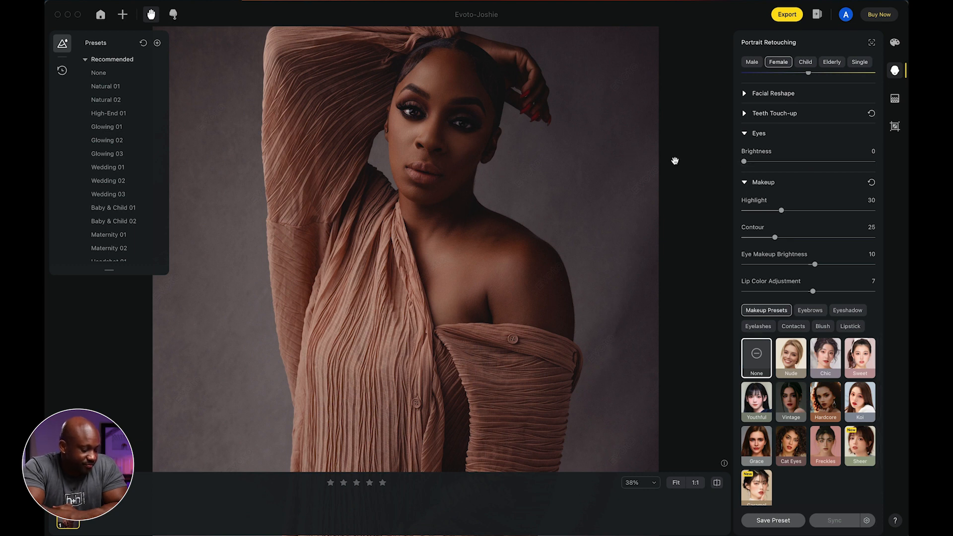
key("super+z")
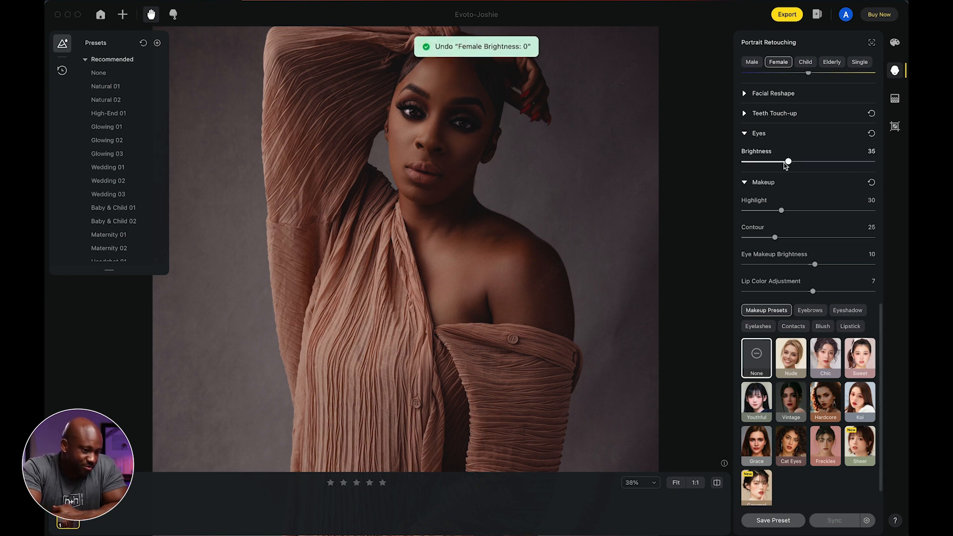
left_click_drag(771, 167, 772, 168)
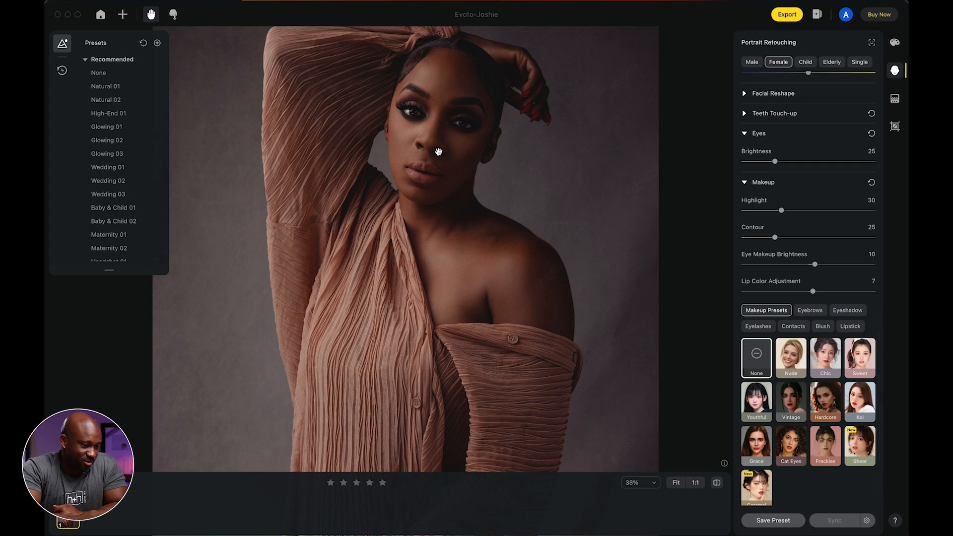
- Examine the retouched portrait from the legs and dress up to the shoulder and face, and review the retouching settings
scroll(427, 319, "down", 10)
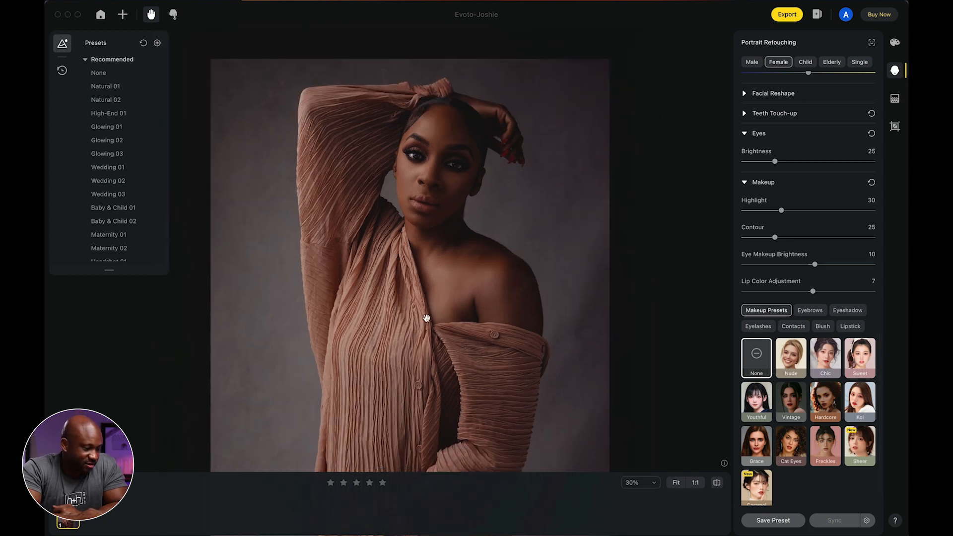
scroll(417, 396, "up", 10)
scroll(419, 400, "up", 2)
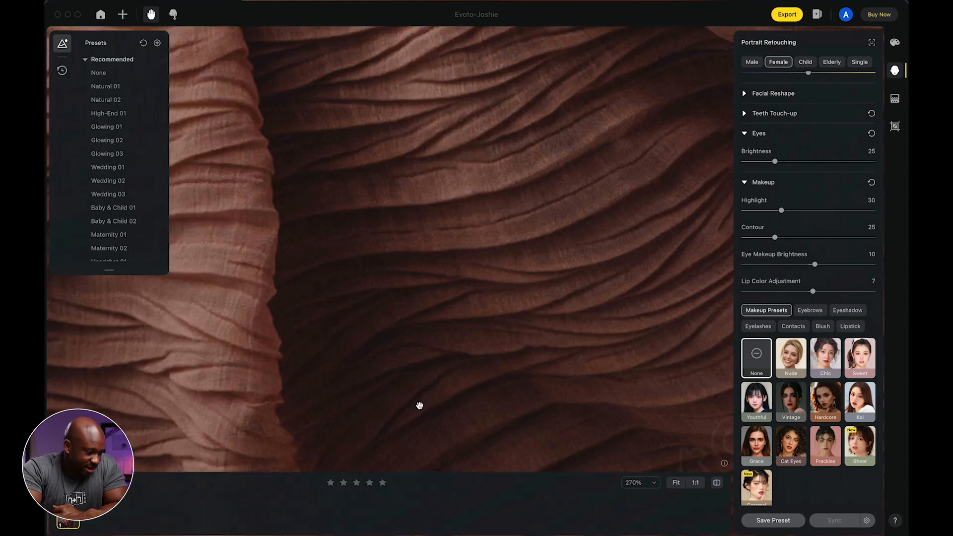
scroll(418, 404, "down", 3)
left_click_drag(419, 404, 425, 185)
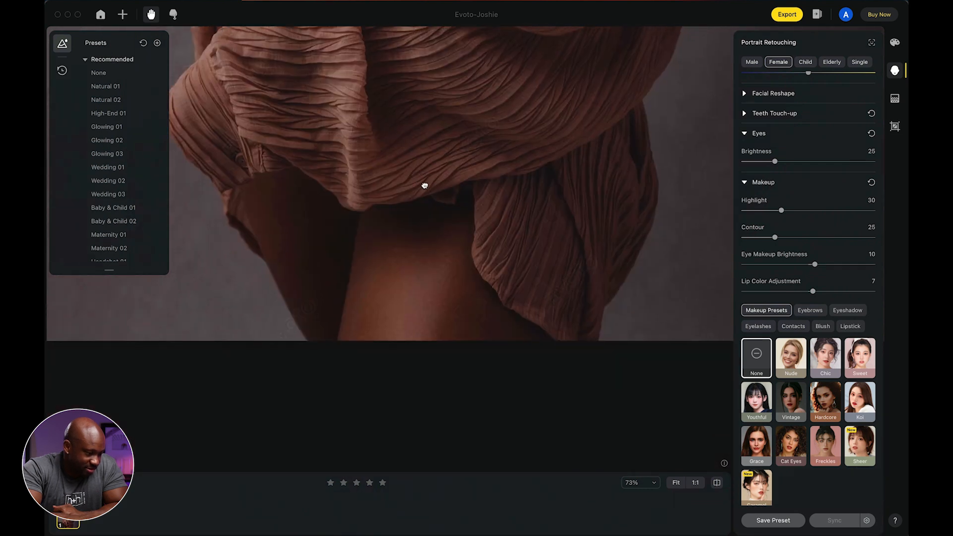
scroll(434, 104, "down", 5)
left_click_drag(434, 104, 395, 328)
left_click_drag(373, 143, 338, 390)
scroll(368, 224, "down", 1)
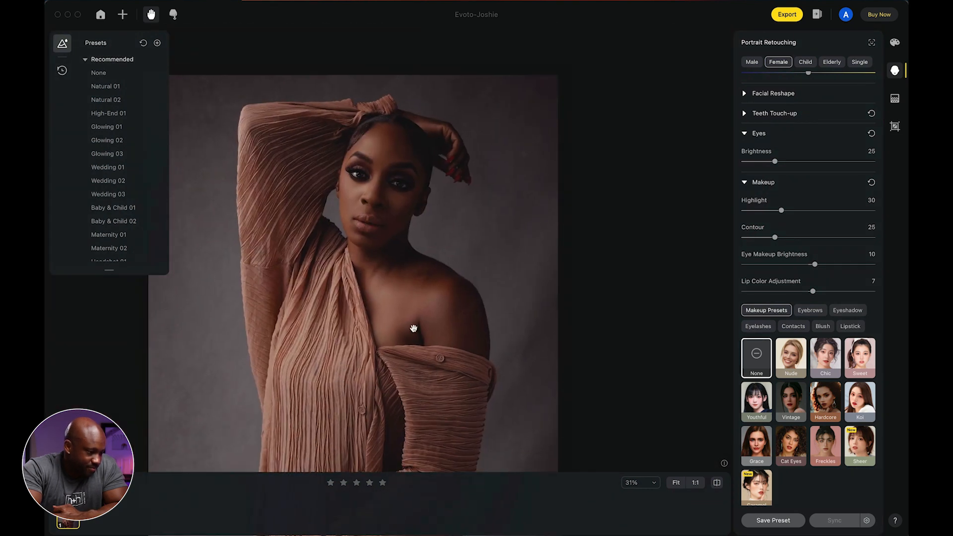
scroll(433, 304, "up", 4)
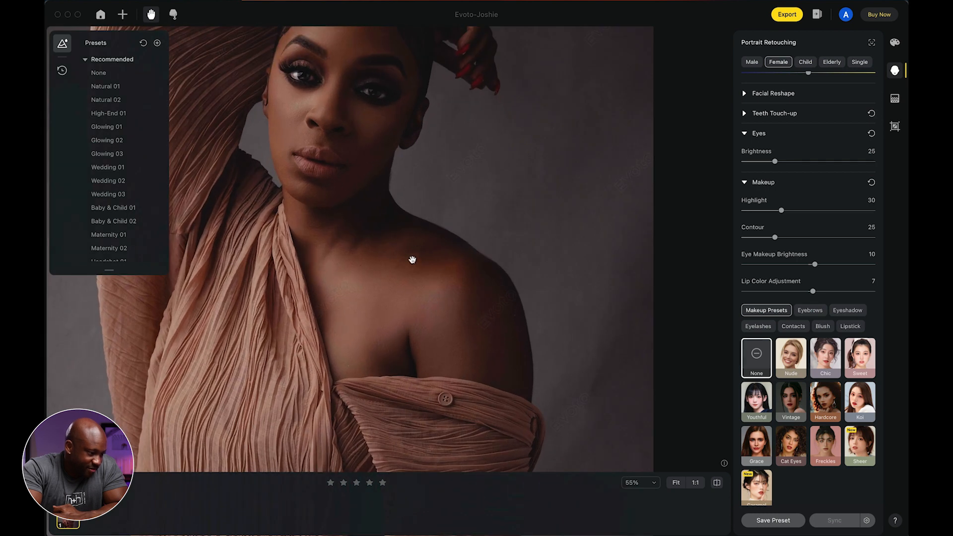
left_click_drag(417, 273, 474, 349)
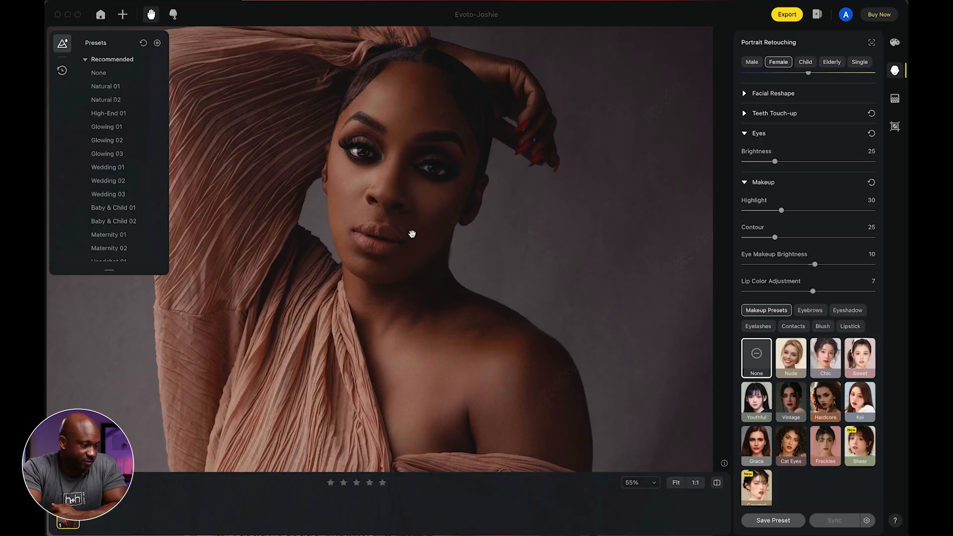
scroll(387, 239, "down", 5)
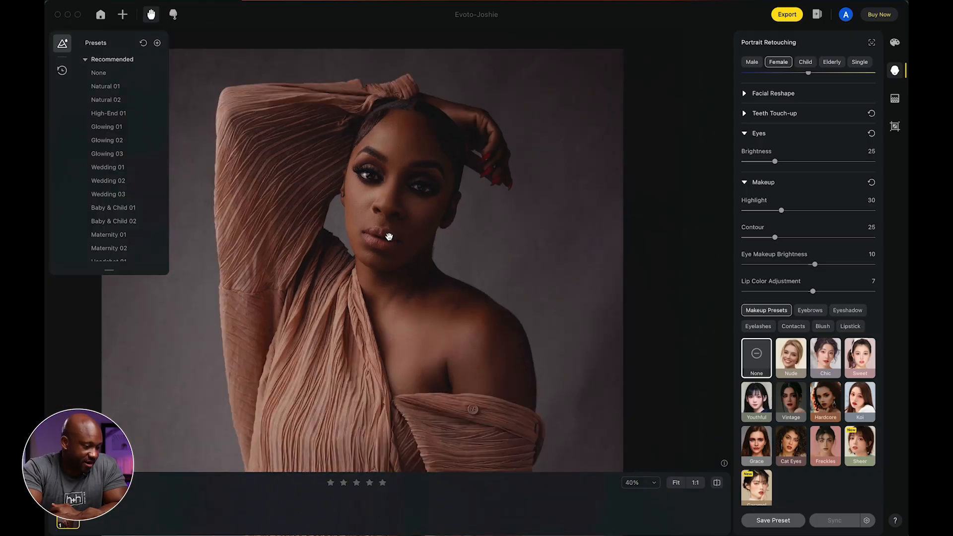
scroll(389, 267, "up", 5)
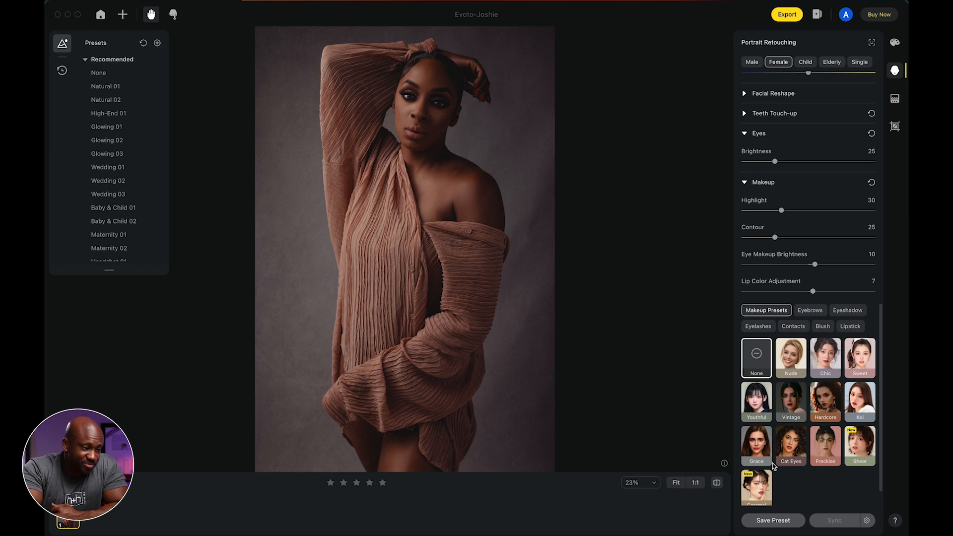
scroll(794, 472, "down", 1)
scroll(818, 487, "up", 2)
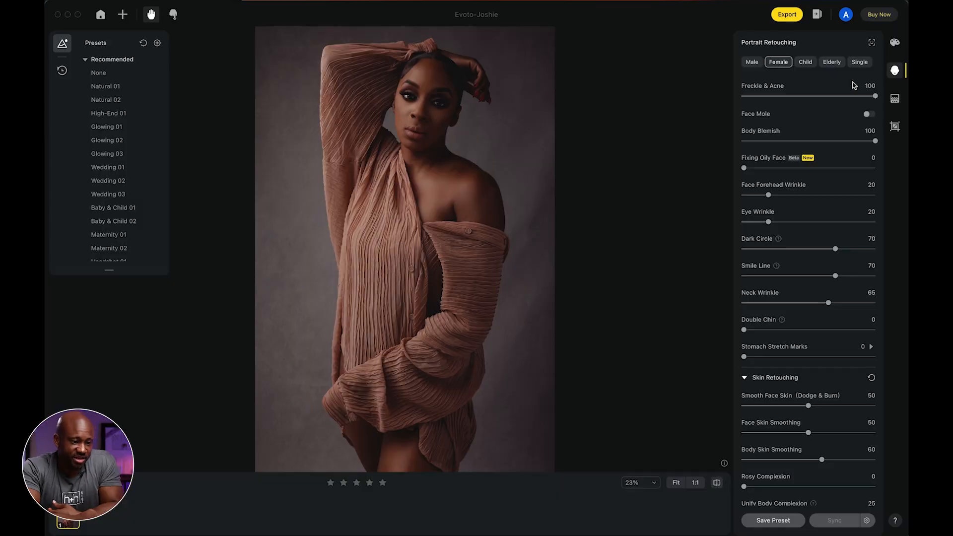
- Try Clean Solid Backdrop with automatic detection at an amount of 17, and turn it off
left_click(895, 99)
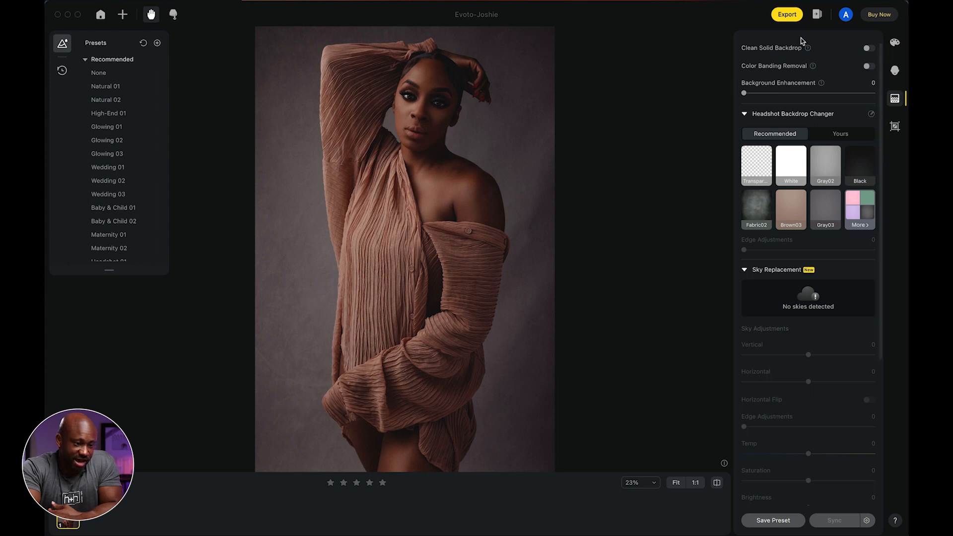
left_click(868, 50)
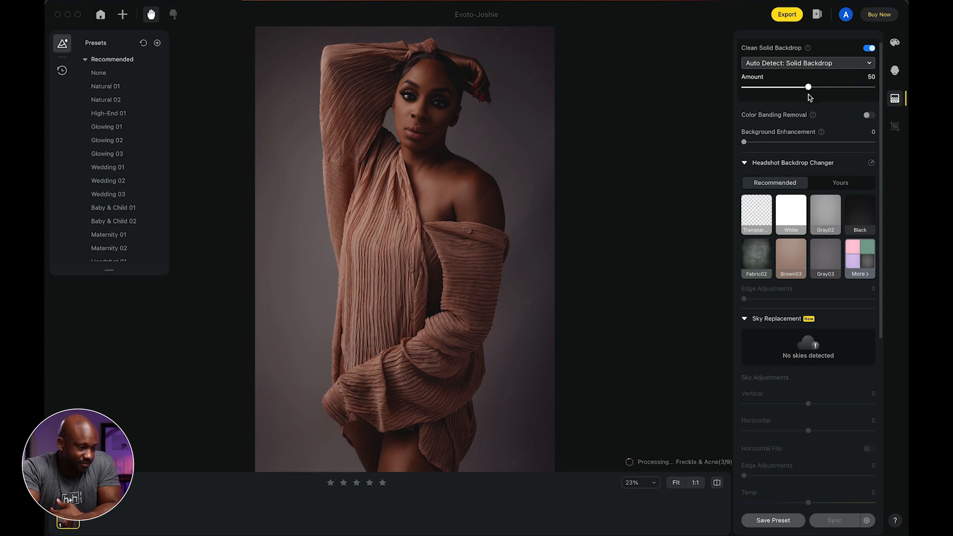
left_click_drag(780, 90, 763, 89)
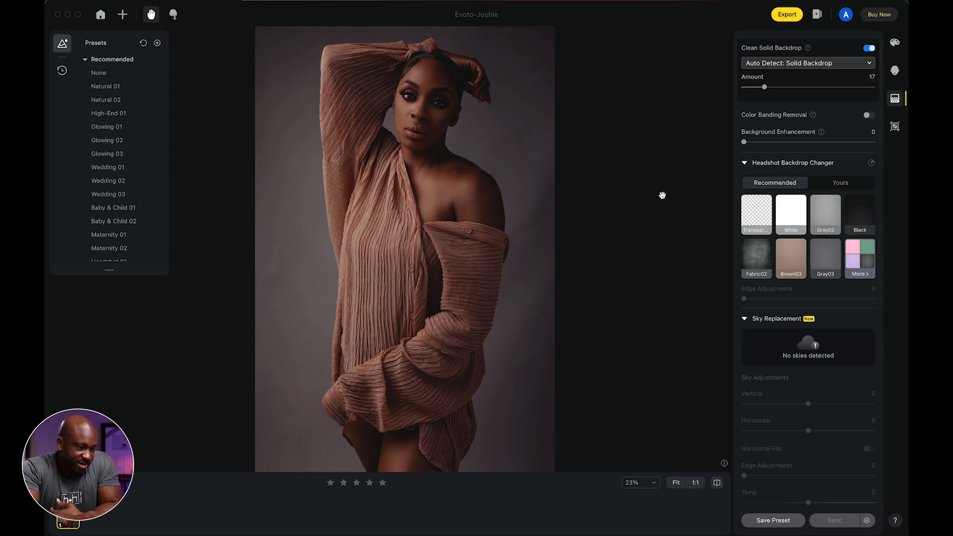
left_click(871, 48)
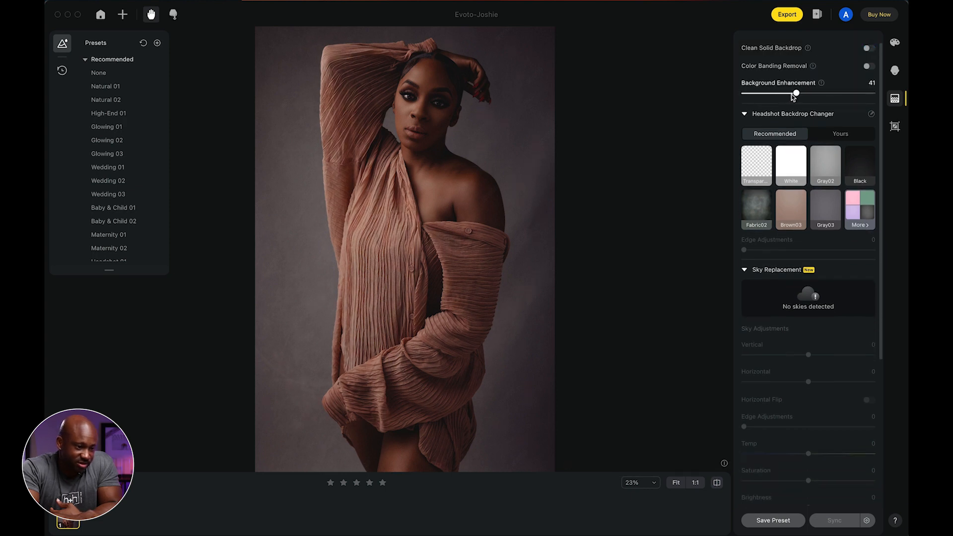
- Try Background Enhancement at 100 and return it to 0, and switch Color Banding Removal on and off
left_click_drag(842, 94, 882, 100)
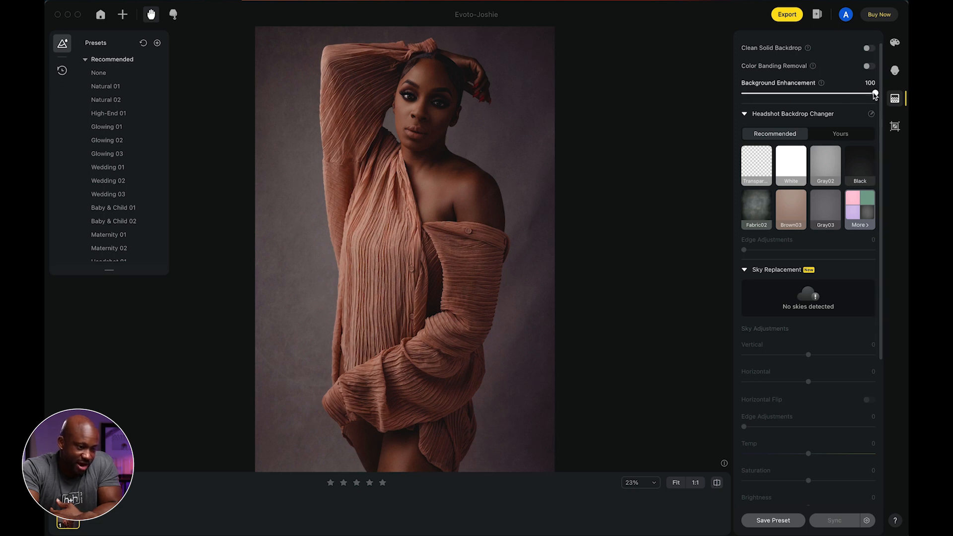
left_click_drag(819, 94, 723, 94)
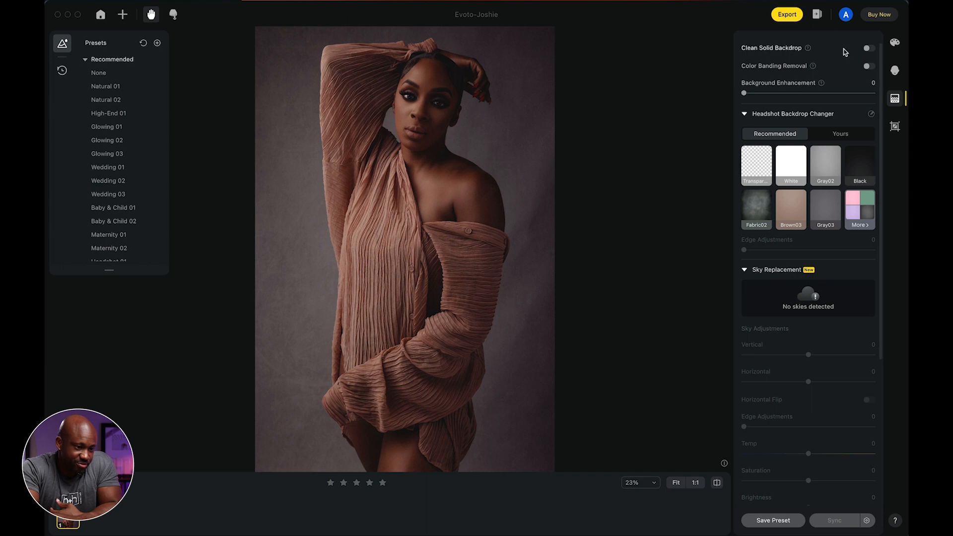
left_click(867, 66)
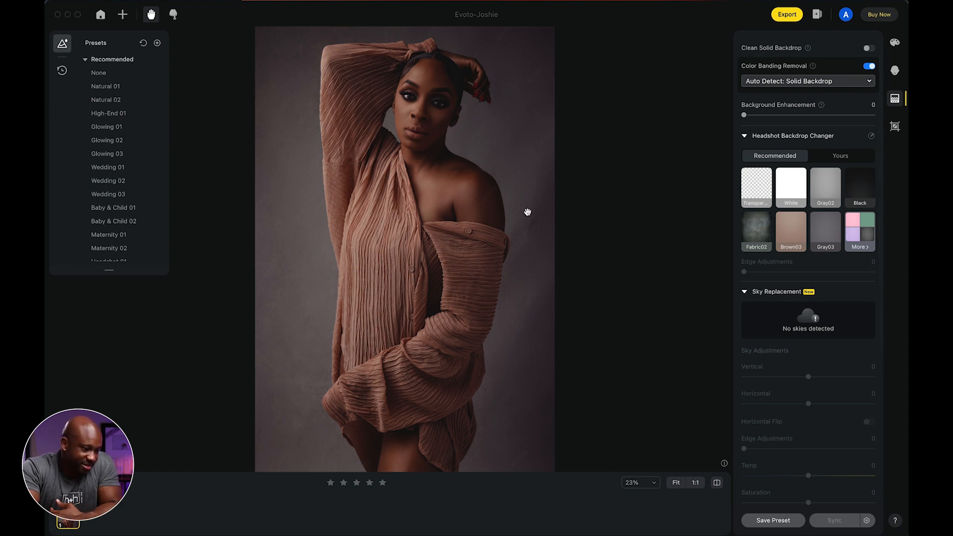
left_click(867, 66)
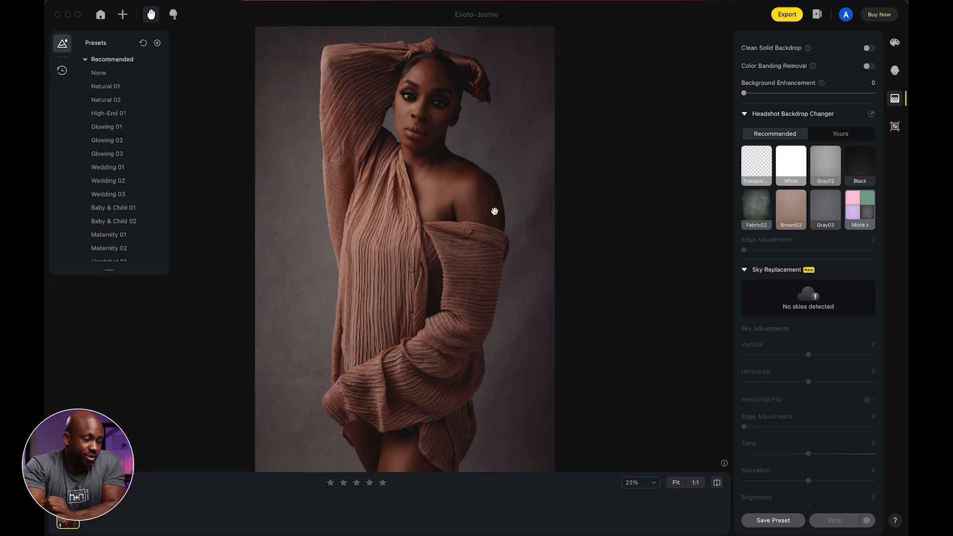
- Export the retouched portrait with Quick Export to the Joshie_Evoto folder
left_click(786, 14)
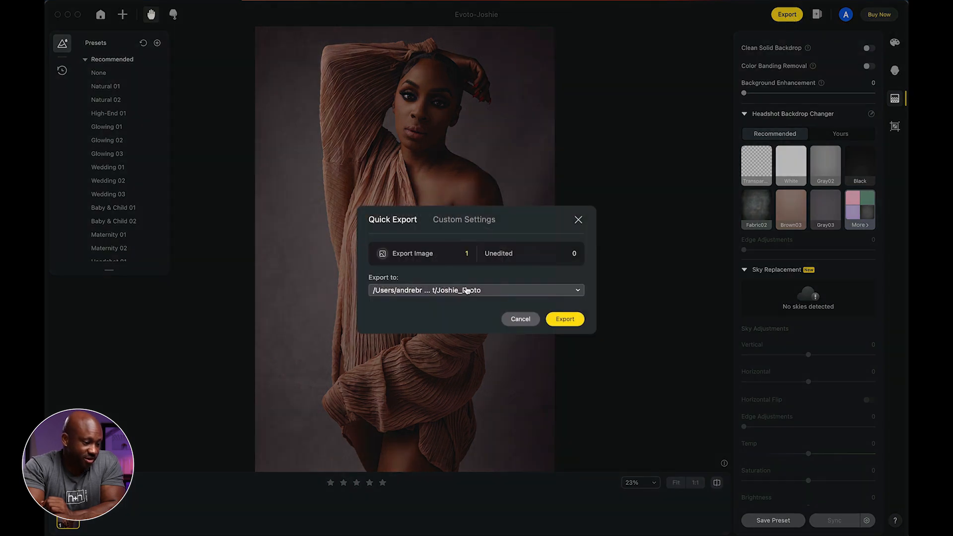
left_click(466, 290)
left_click(565, 319)
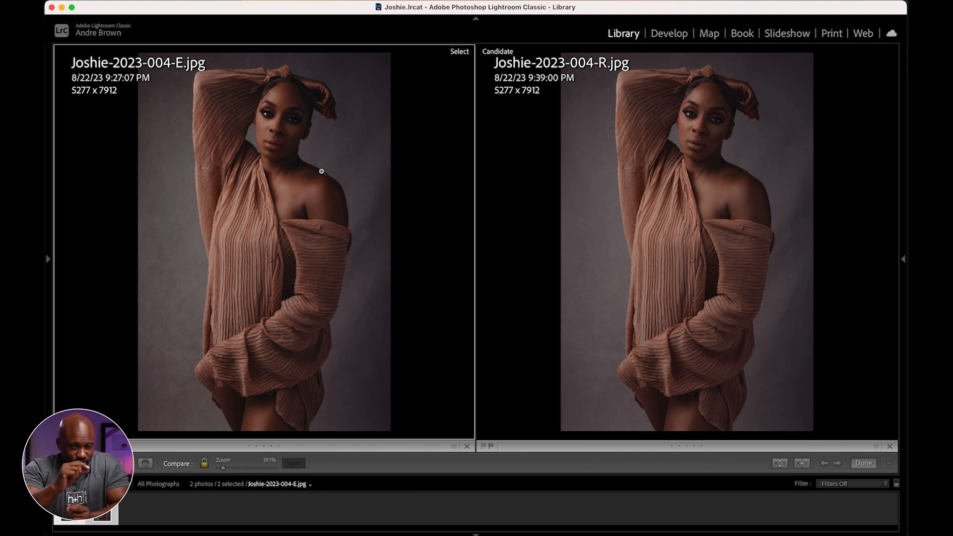
- In Lightroom Classic, compare Joshie-2023-004-E.jpg with Joshie-2023-004-R.jpg at 100% across the face, neck and chest
left_click(283, 89)
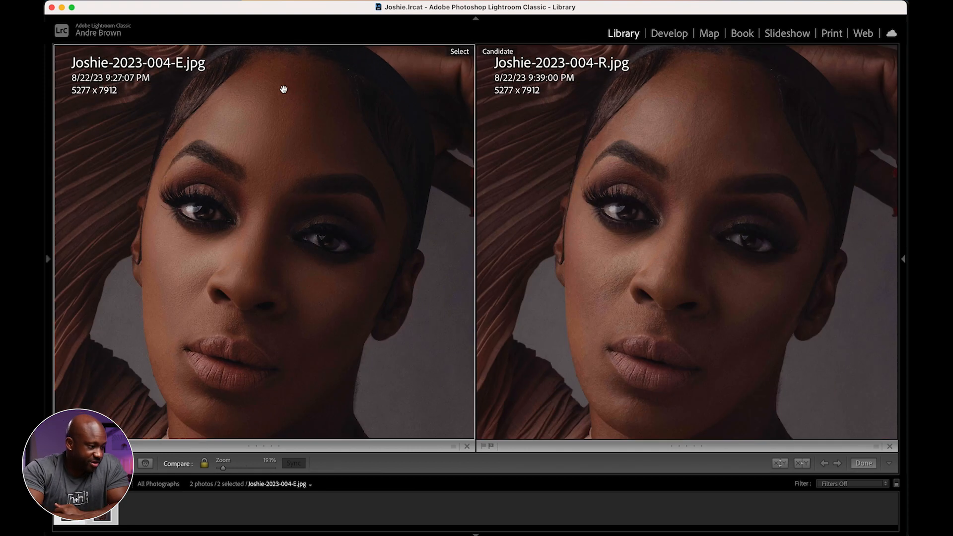
left_click_drag(304, 180, 309, 151)
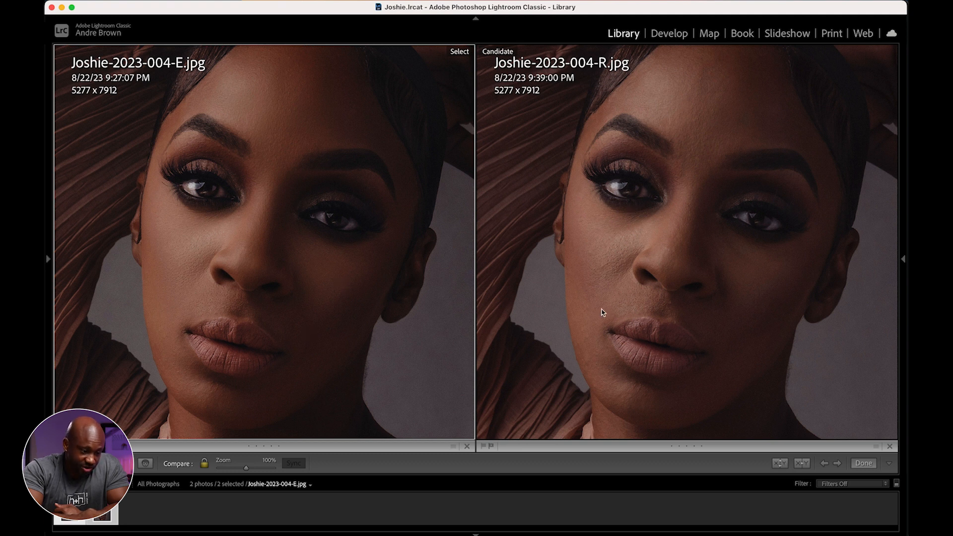
left_click_drag(708, 144, 665, 196)
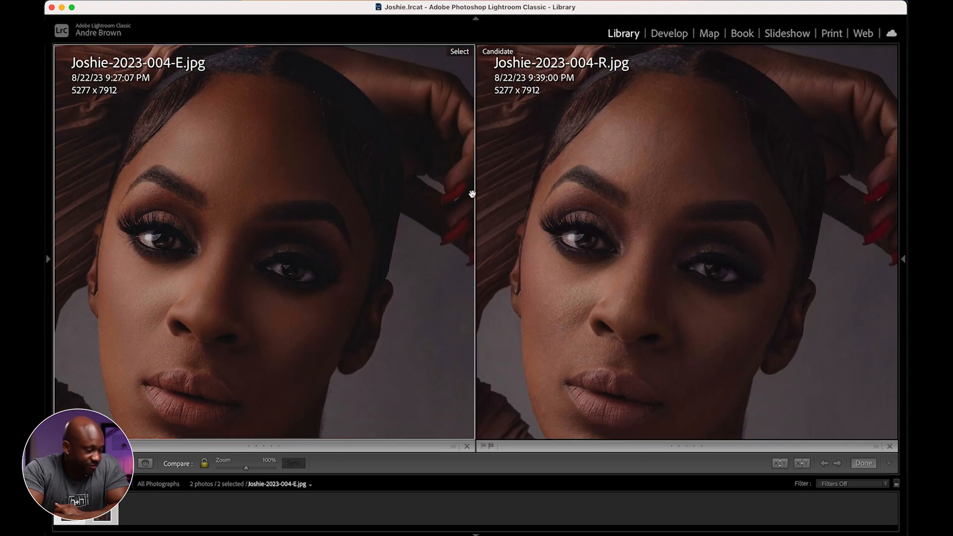
left_click_drag(615, 201, 578, 164)
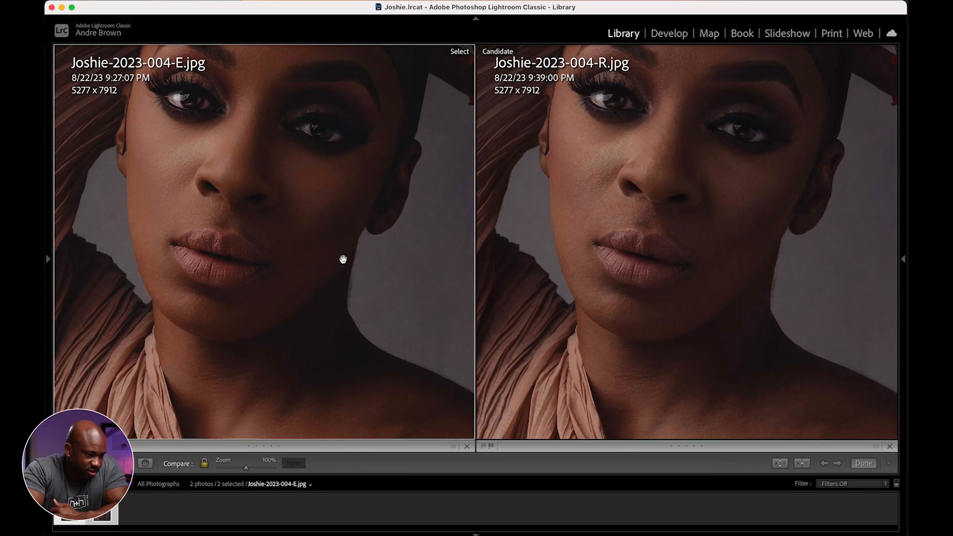
left_click_drag(308, 259, 253, 253)
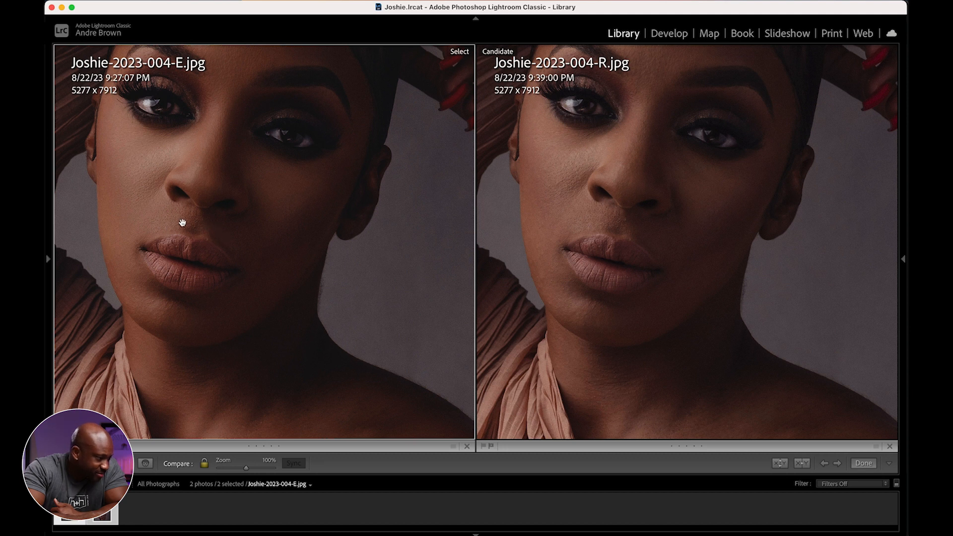
left_click_drag(219, 300, 220, 167)
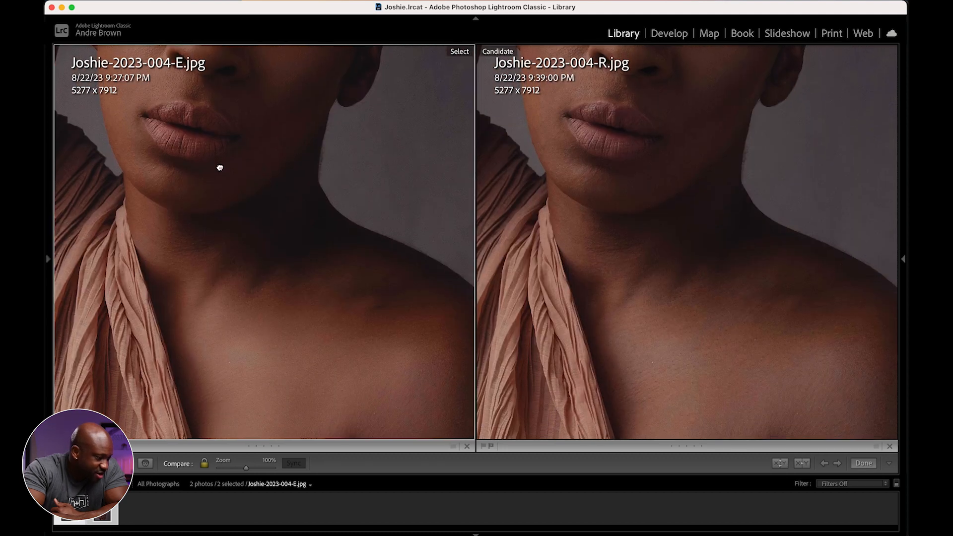
- Compare the skin texture and tones of both retouched versions at 100% across the chest, shoulder and upper arm, and back up at the face
left_click_drag(468, 293, 404, 156)
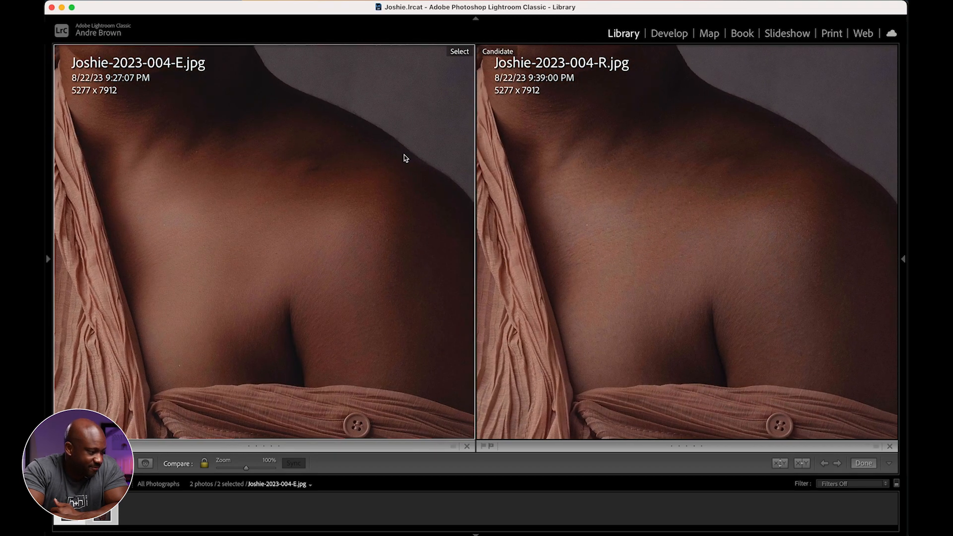
left_click_drag(343, 277, 259, 272)
left_click_drag(151, 242, 332, 209)
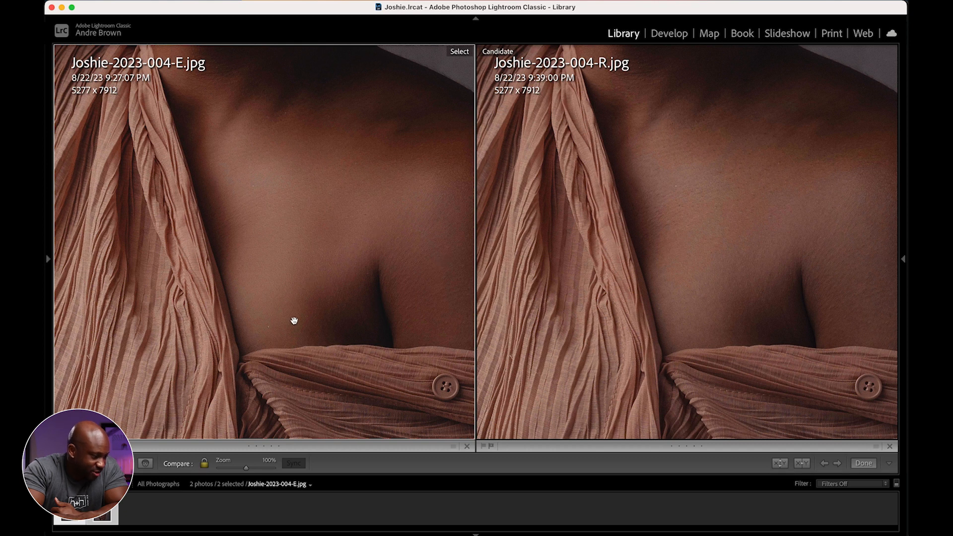
left_click_drag(287, 322, 287, 150)
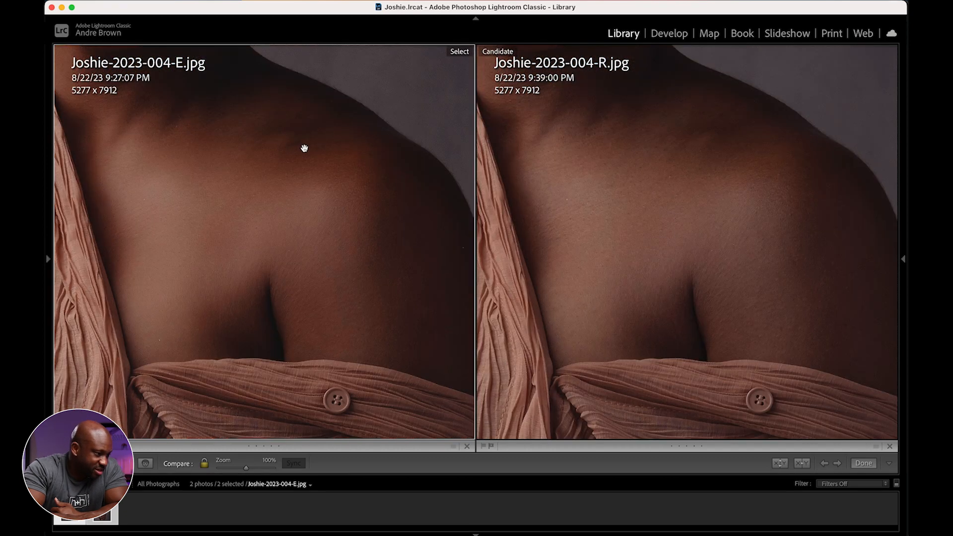
left_click_drag(212, 140, 210, 234)
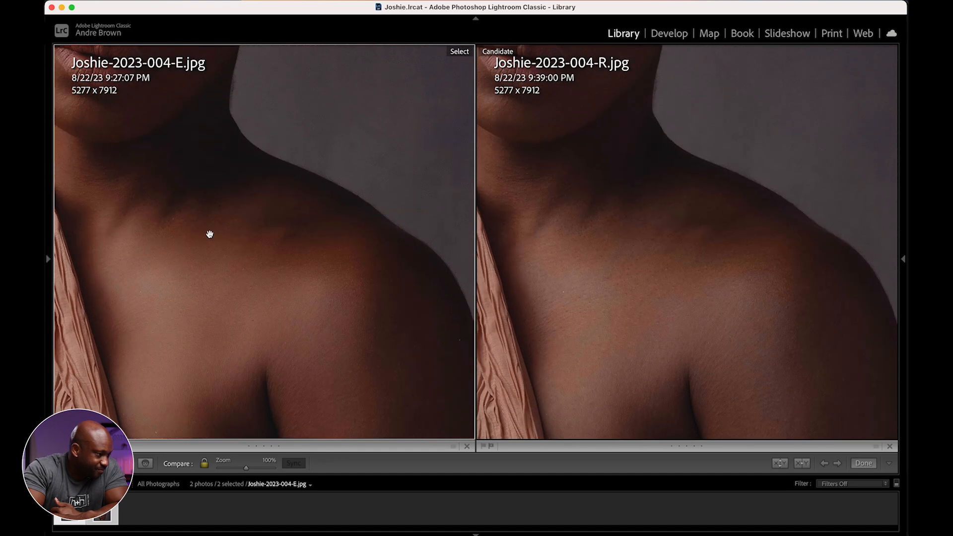
left_click_drag(321, 298, 294, 144)
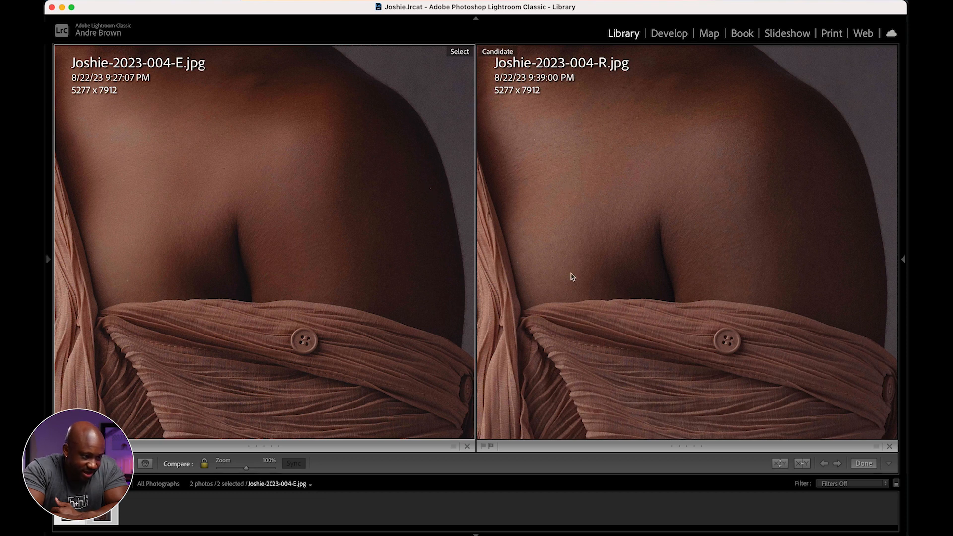
left_click_drag(585, 191, 647, 231)
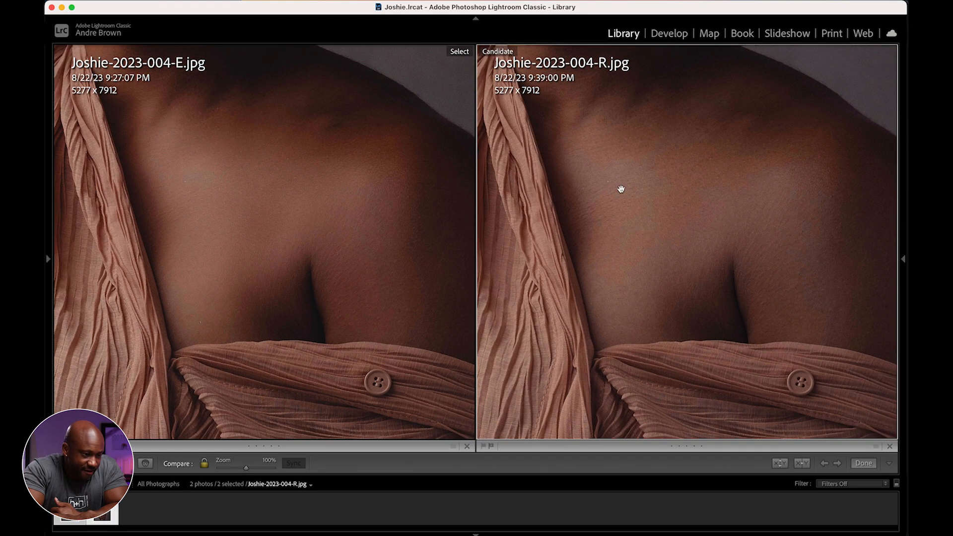
left_click_drag(703, 181, 707, 278)
left_click_drag(648, 276, 603, 398)
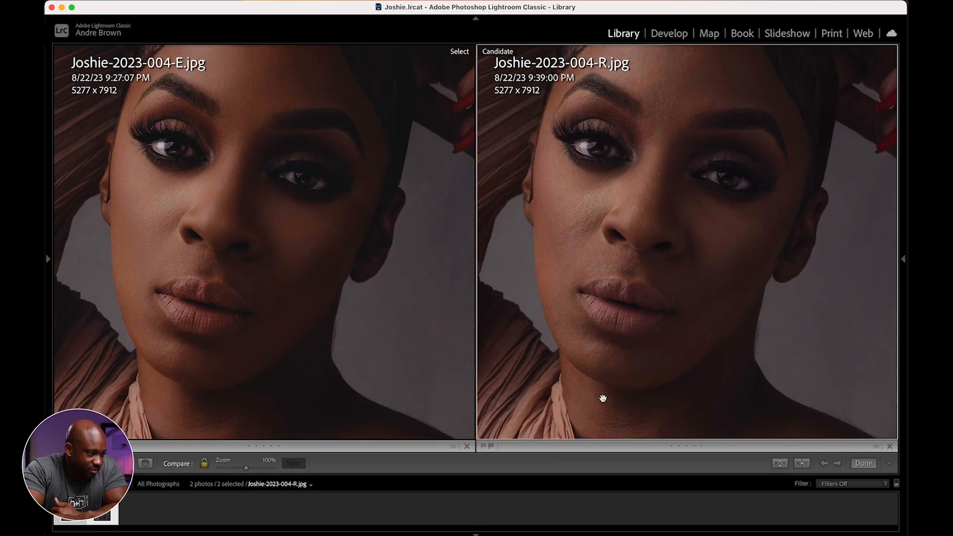
left_click_drag(669, 234, 678, 291)
- Compare the leg skin below the garment at 100% in both versions, and return to the full-portrait view
left_click(679, 291)
left_click(685, 382)
left_click_drag(255, 262, 255, 42)
left_click_drag(210, 250, 277, 202)
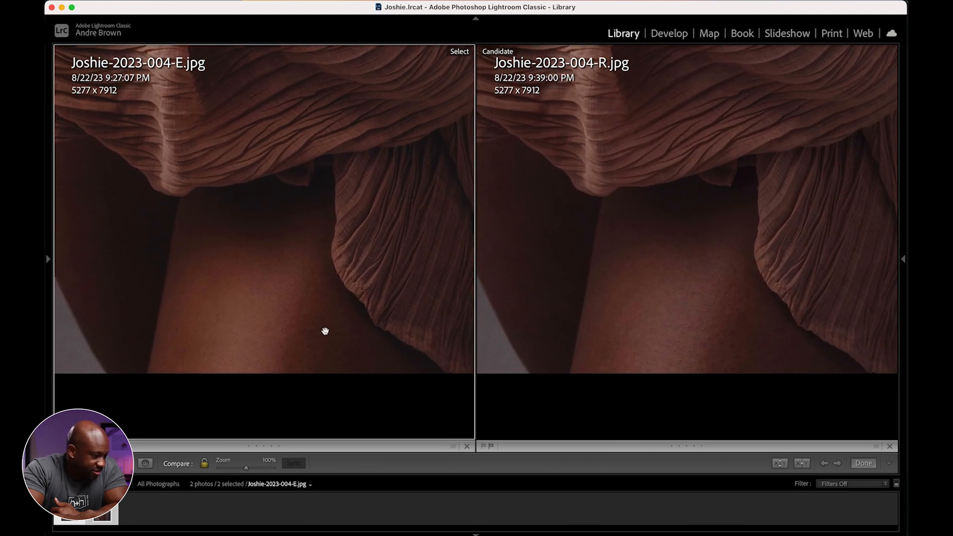
left_click_drag(319, 307, 293, 311)
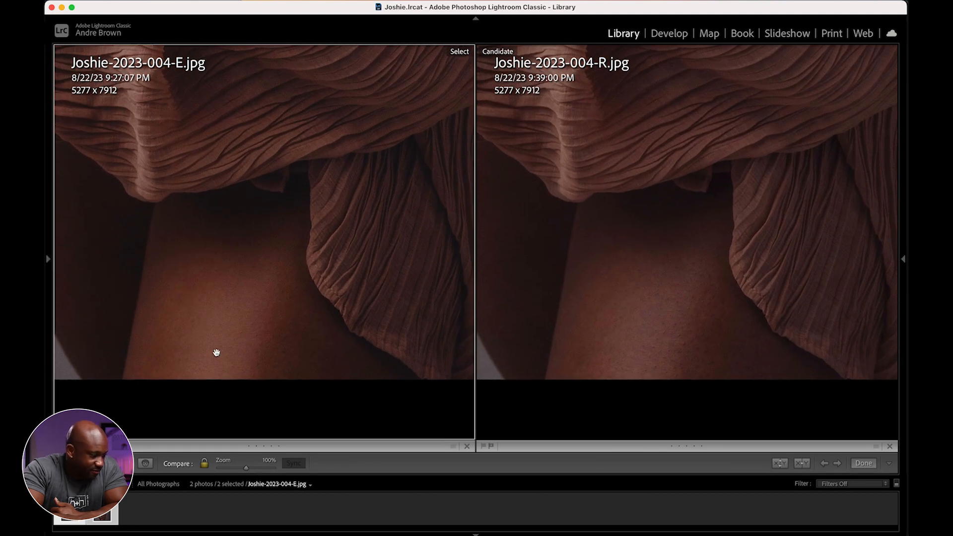
left_click(613, 233)
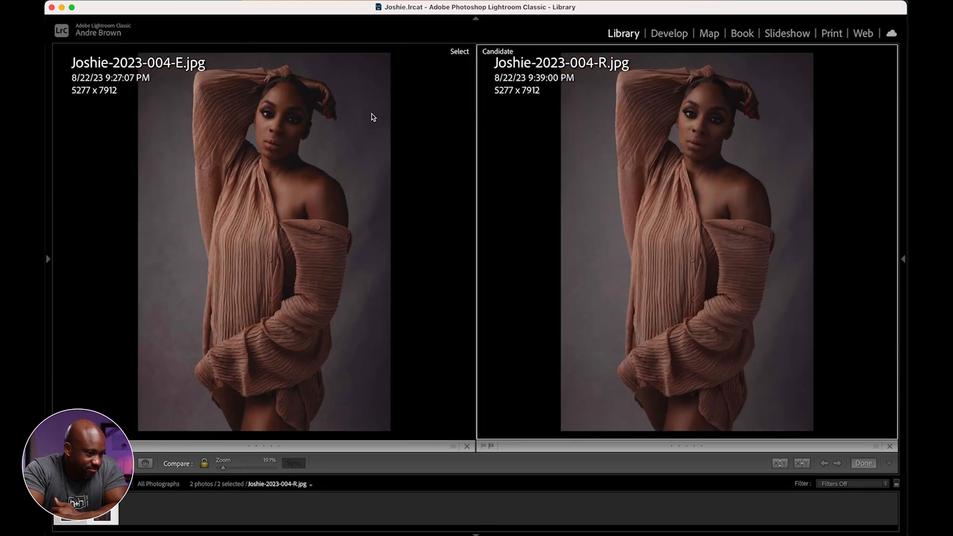